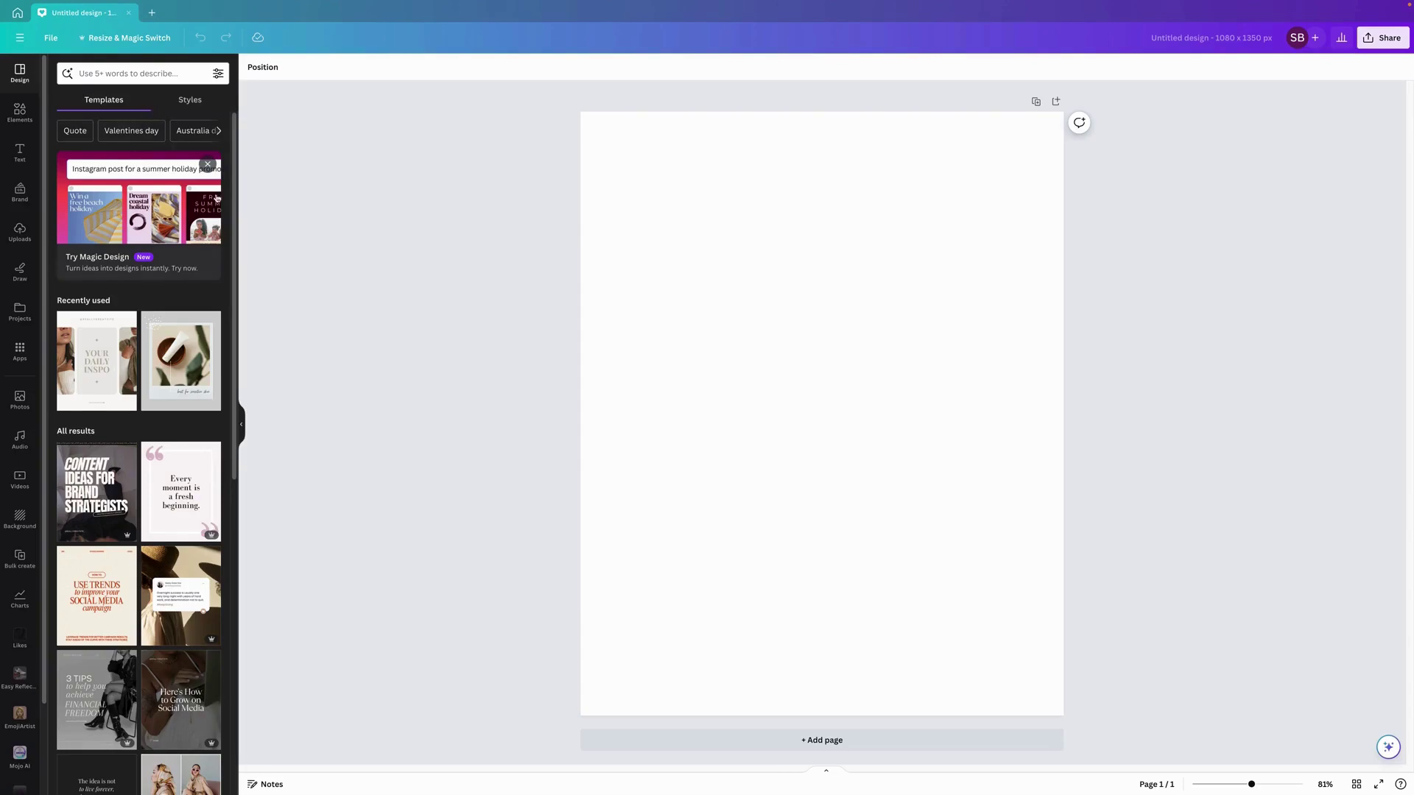
# Step: Search the elements library for "female with bright blue eyes"
pyautogui.click(20, 112)
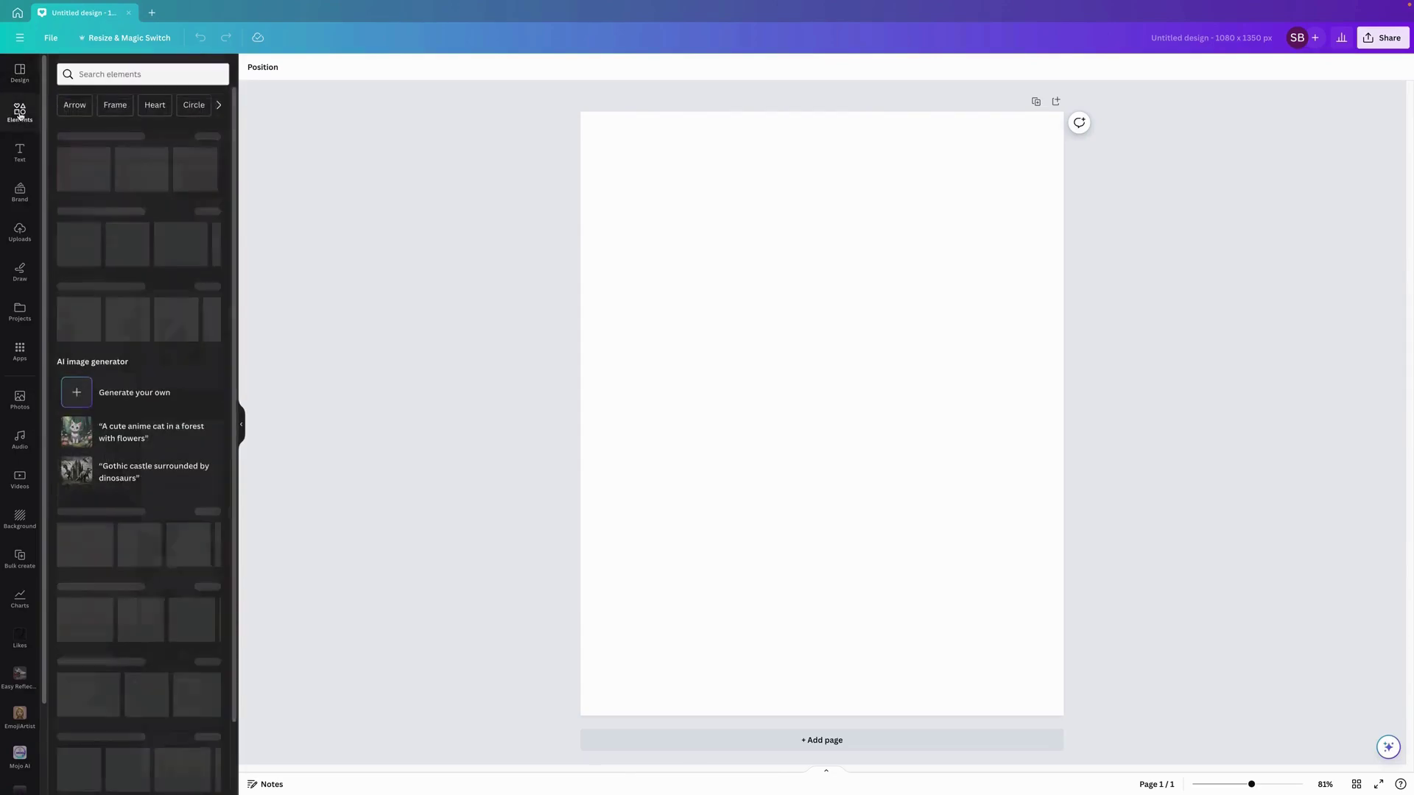
pyautogui.click(163, 76)
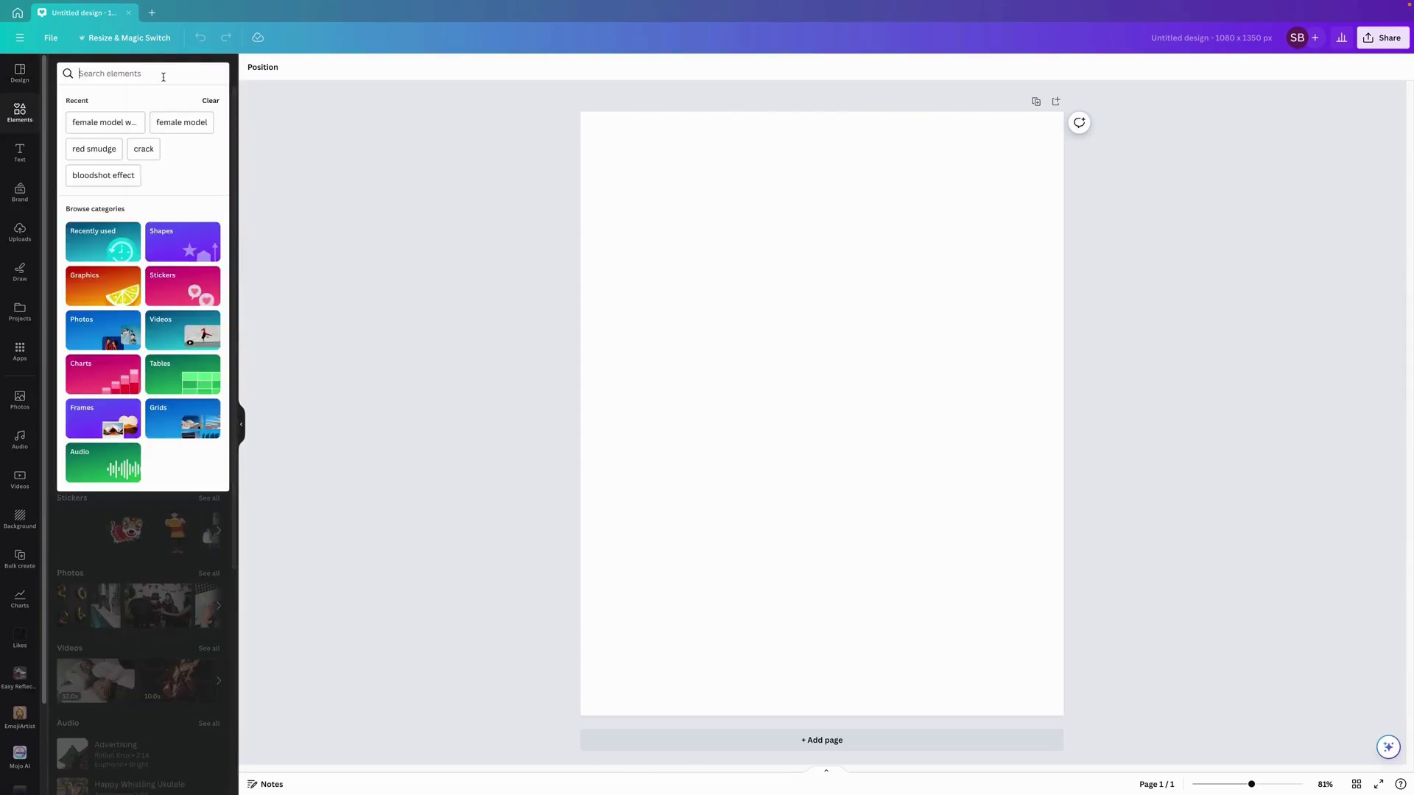
pyautogui.write('female wit')
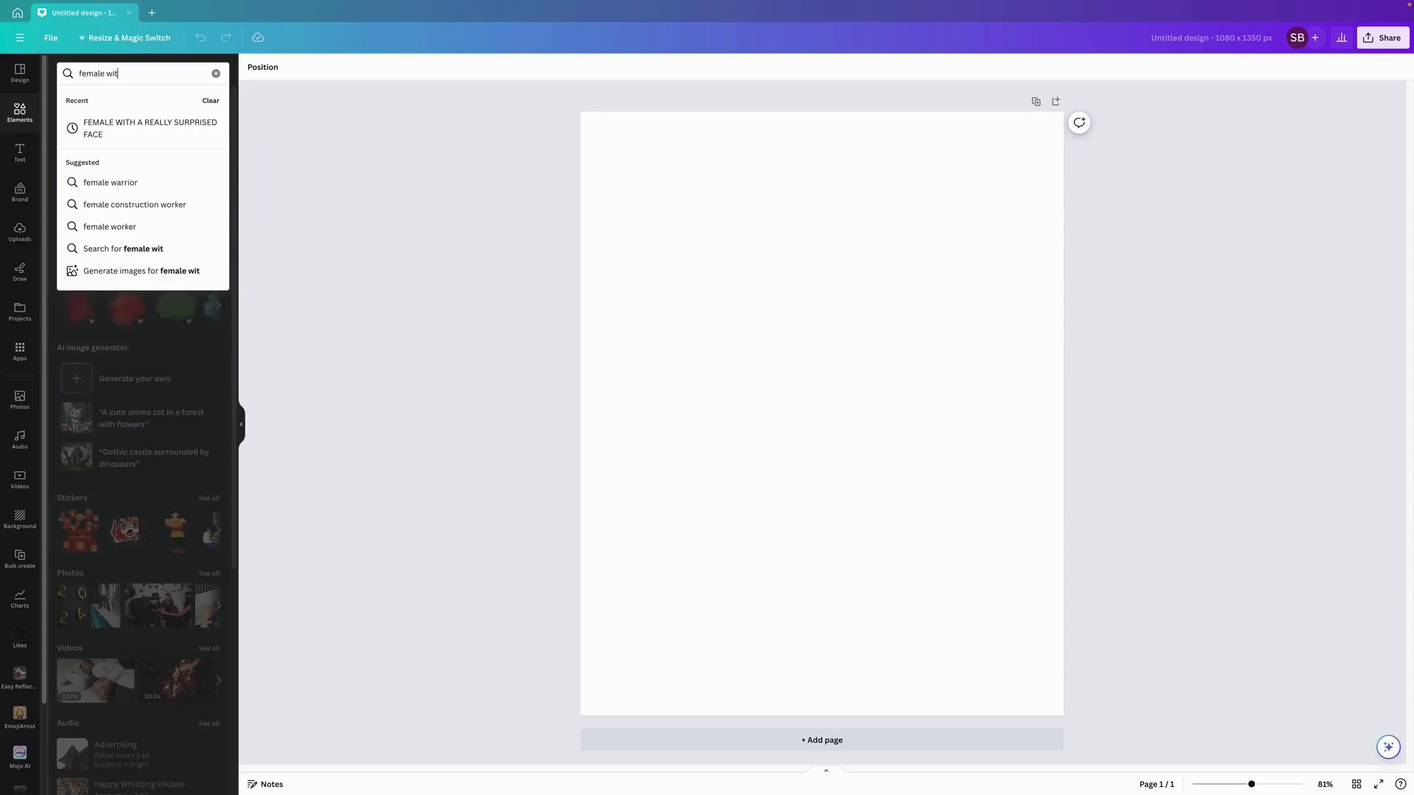
pyautogui.write('h bri')
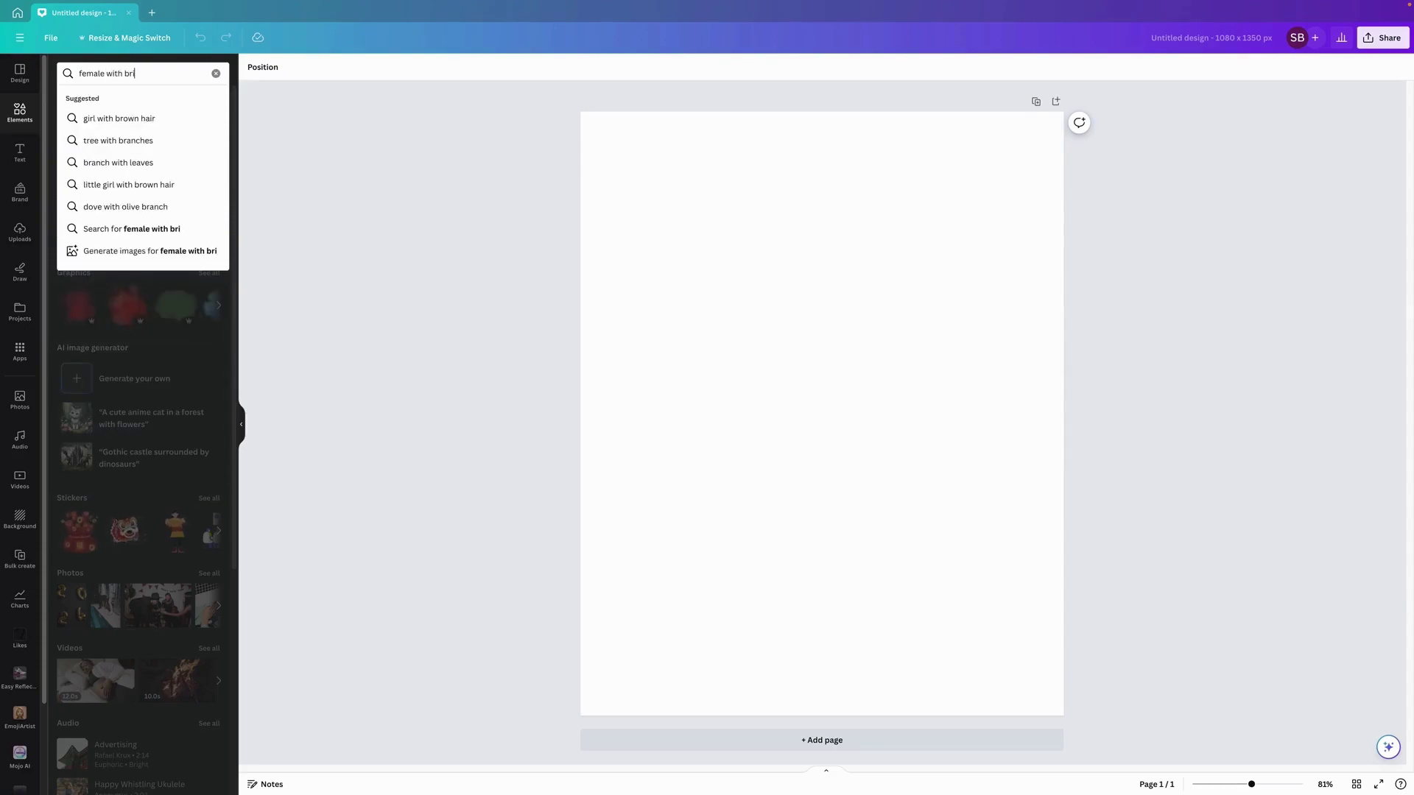
pyautogui.write('ght b')
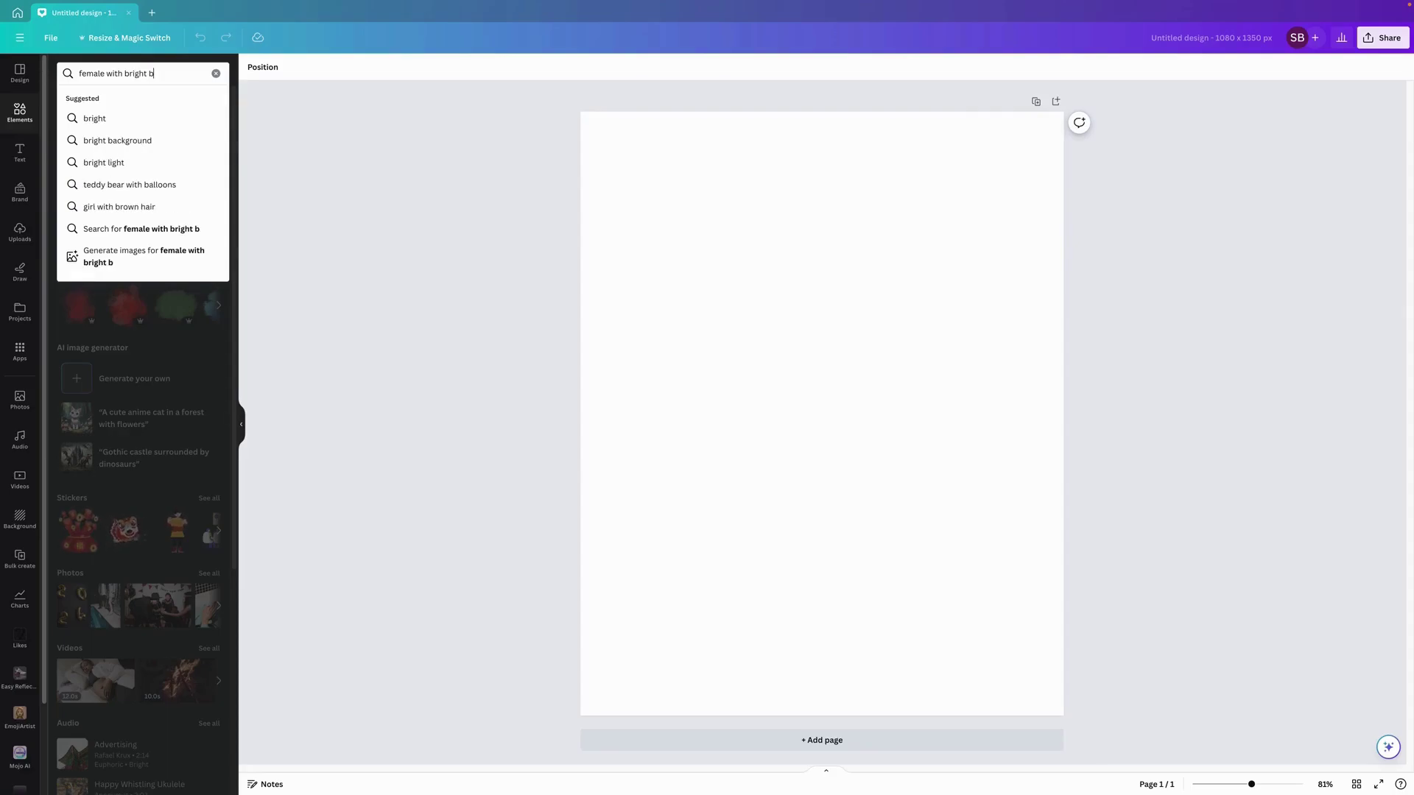
pyautogui.write('lue eyes')
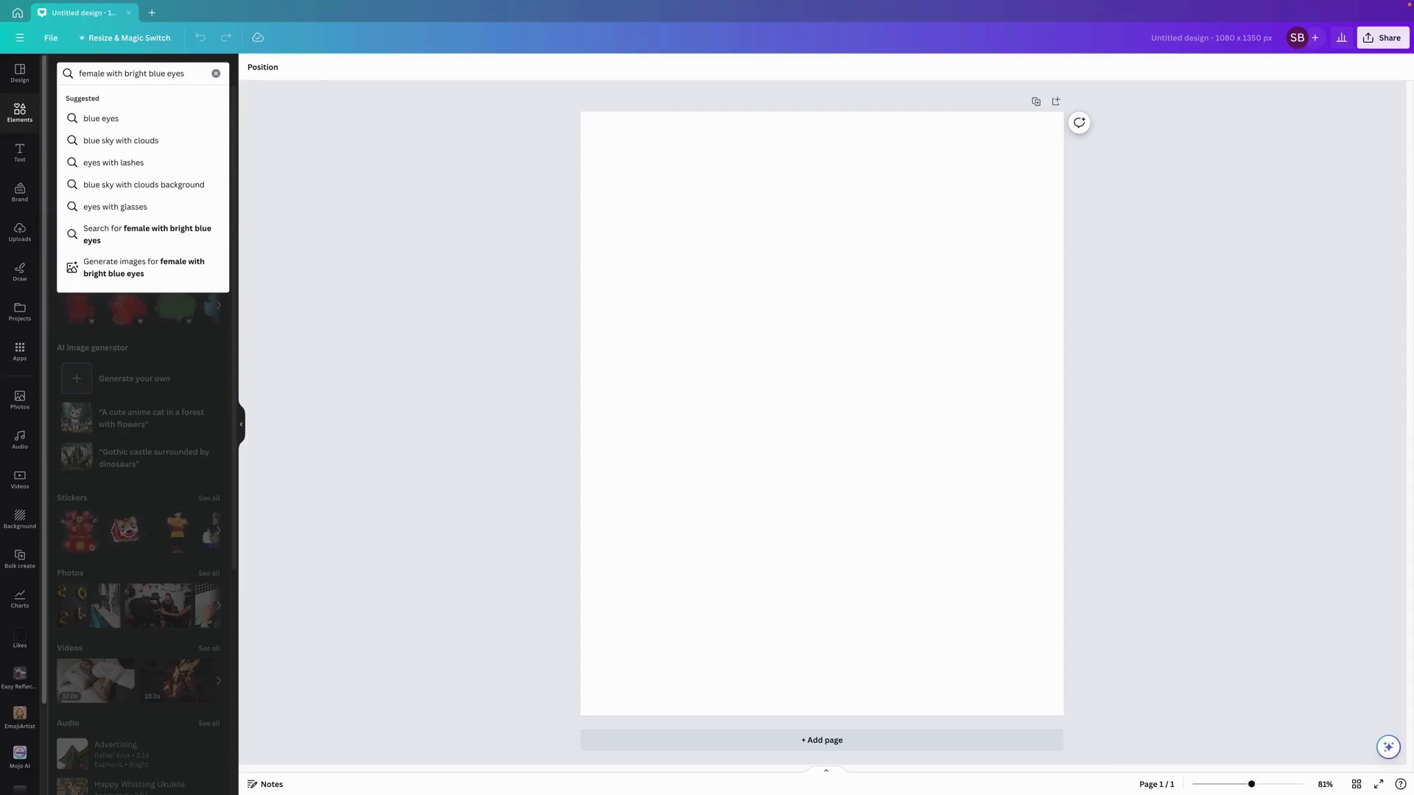
pyautogui.press('Return')
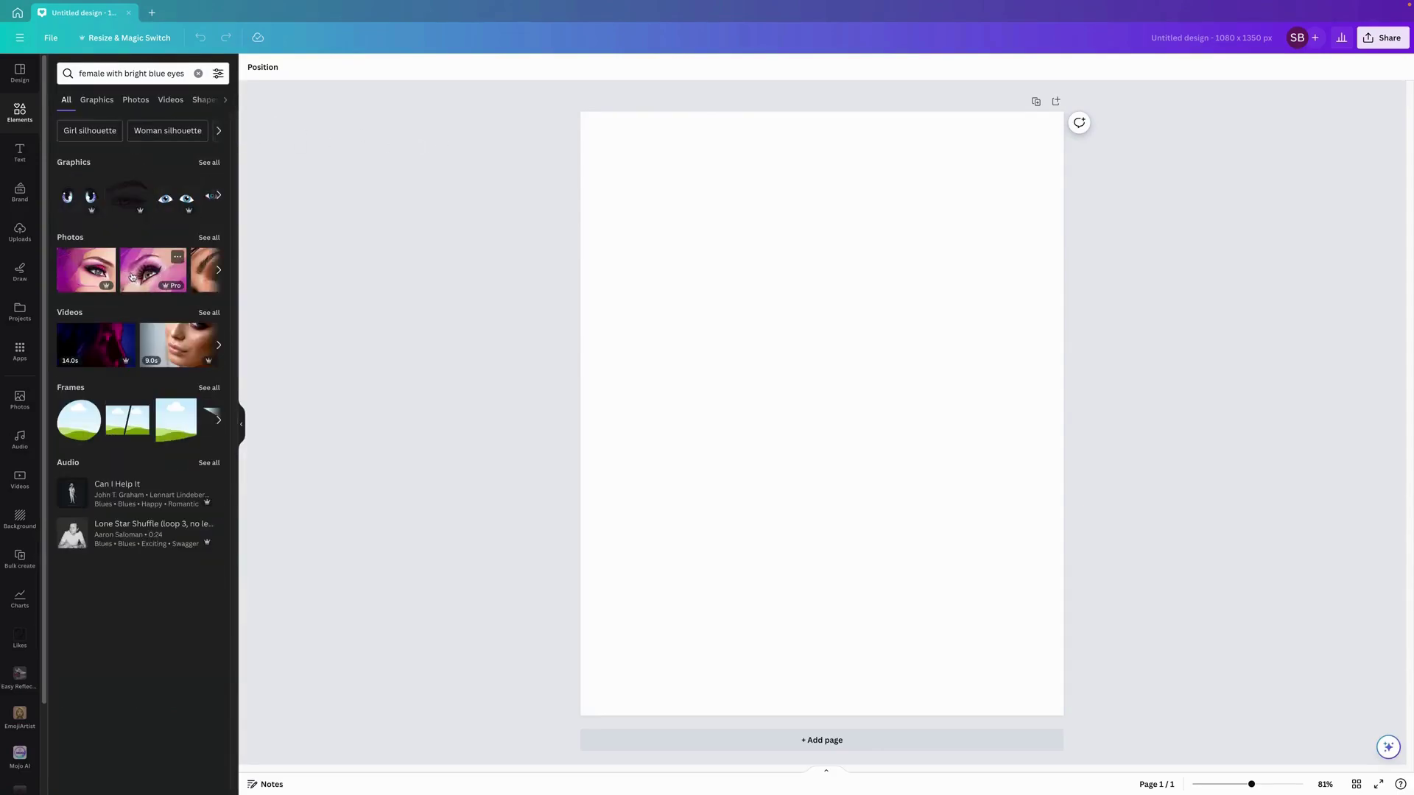
# Step: Browse all the photo results and add the close-up of a woman's face with two bright blue eyes to the page
pyautogui.click(208, 238)
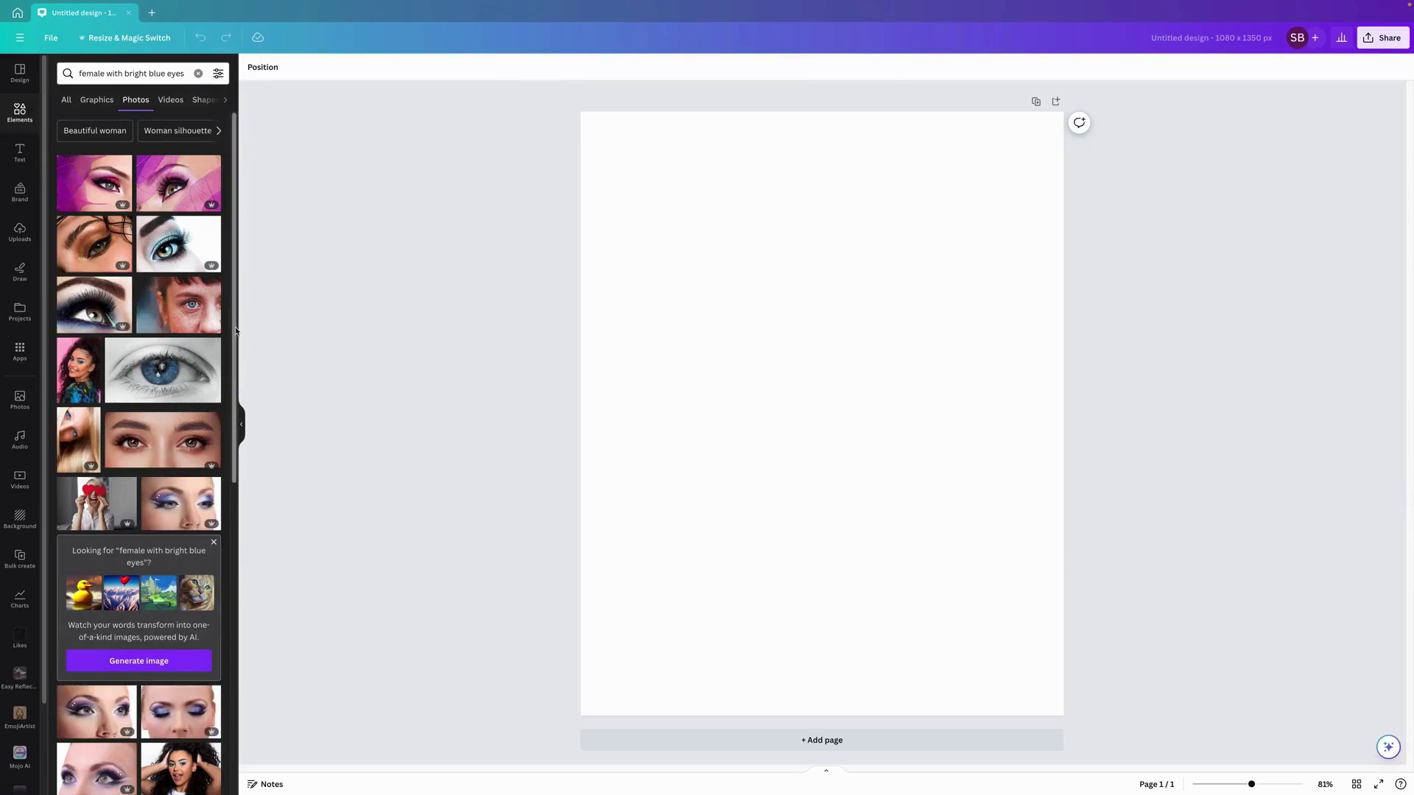
pyautogui.moveTo(237, 335); pyautogui.dragTo(227, 793)
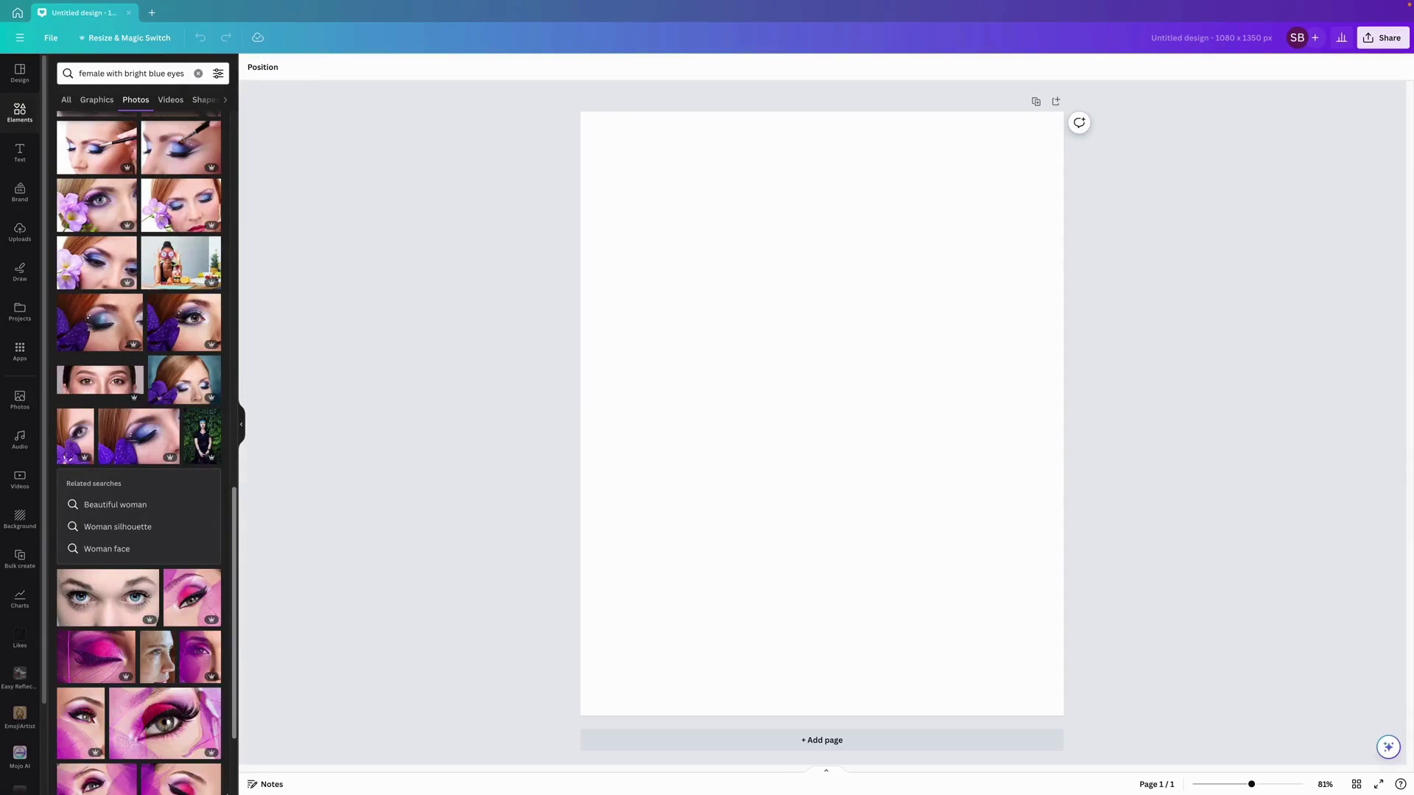
pyautogui.moveTo(81, 591)
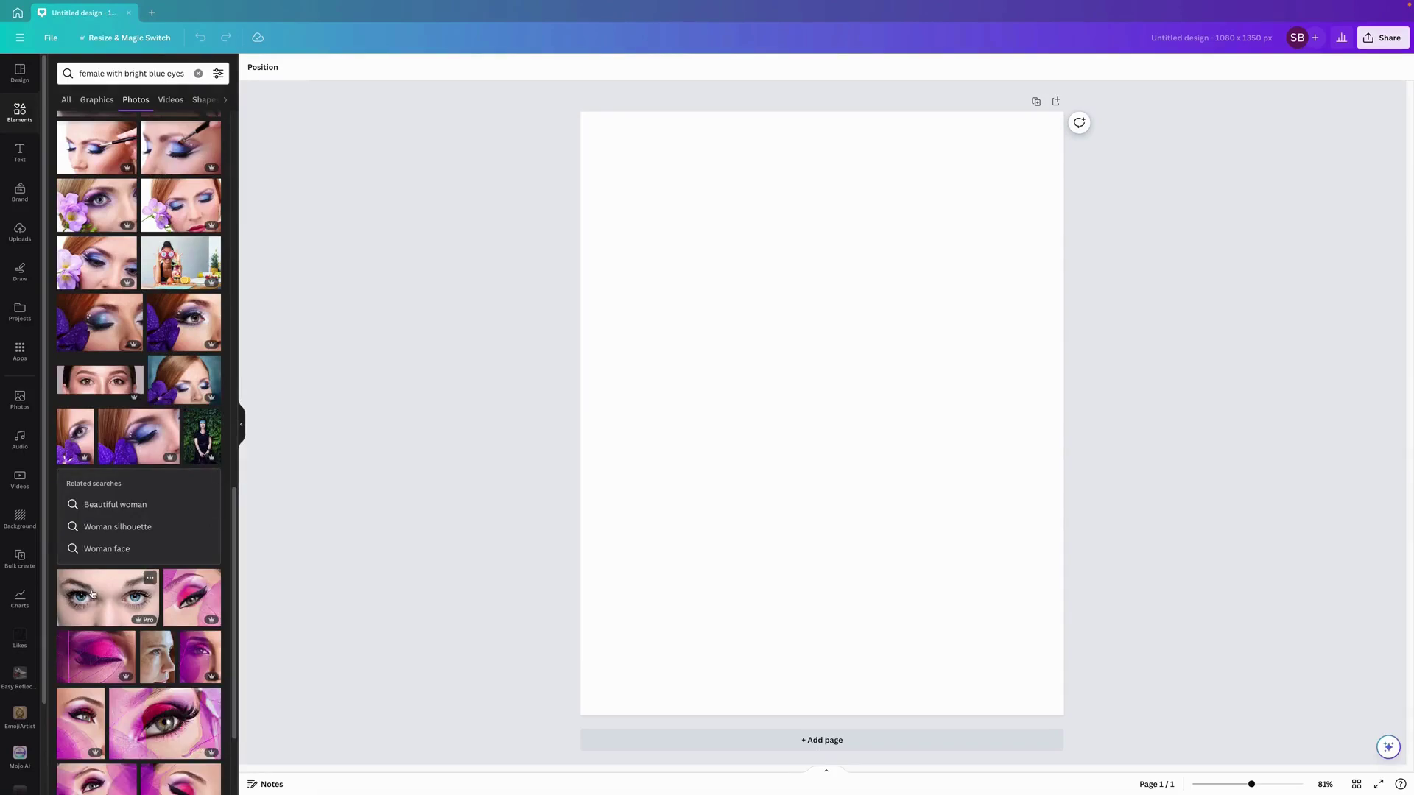
pyautogui.click(89, 600)
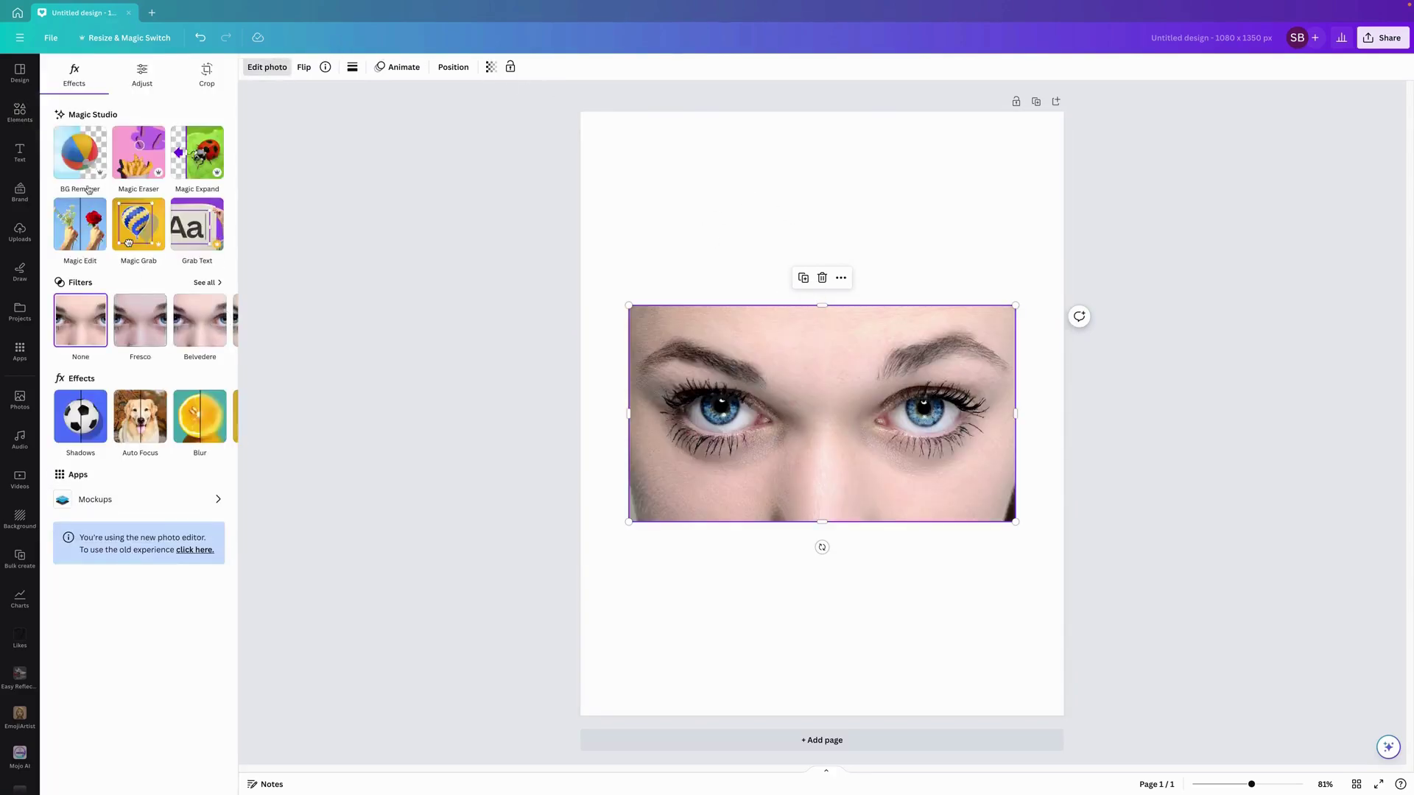
# Step: Switch back to the old photo editing experience and remove the background of the eye photo
pyautogui.click(199, 552)
pyautogui.click(700, 447)
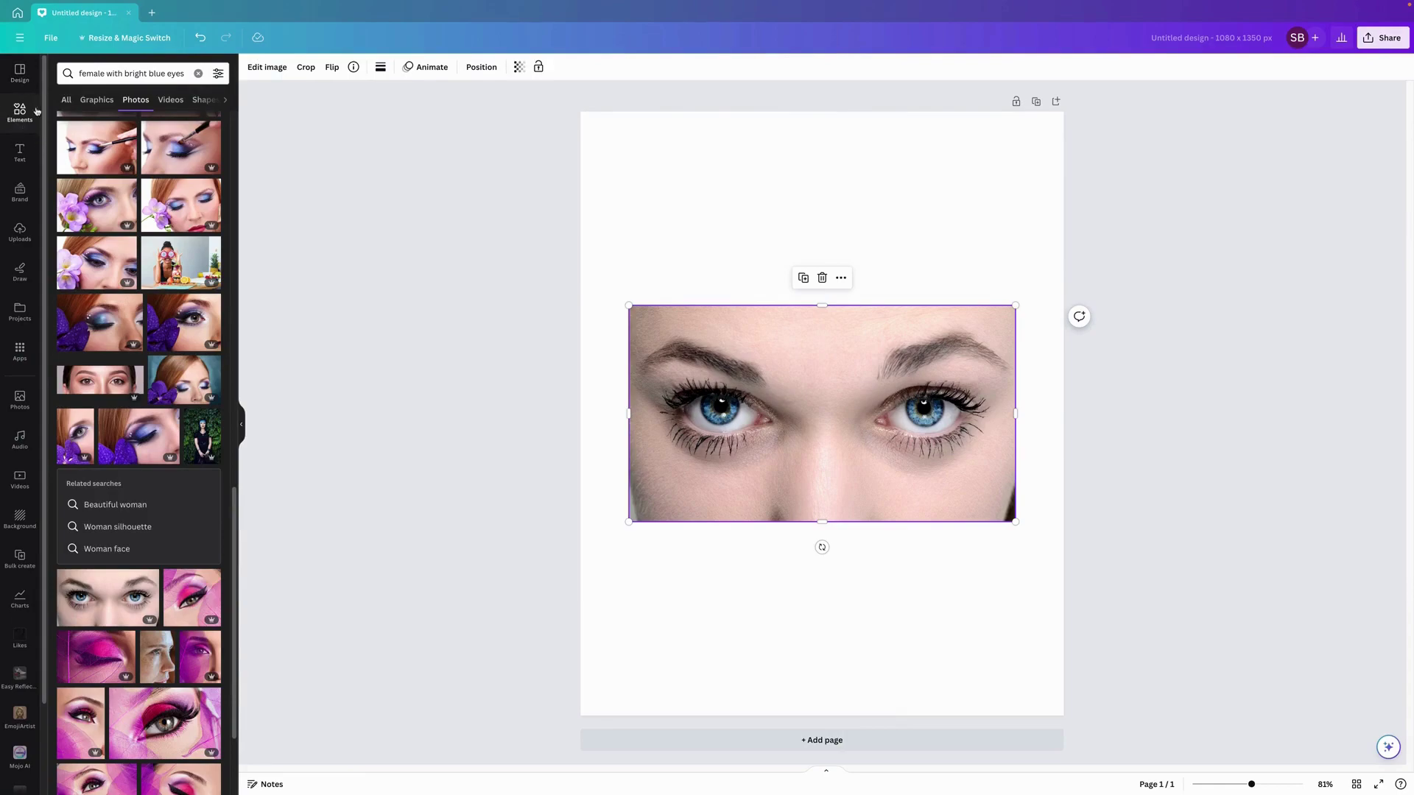
pyautogui.click(267, 67)
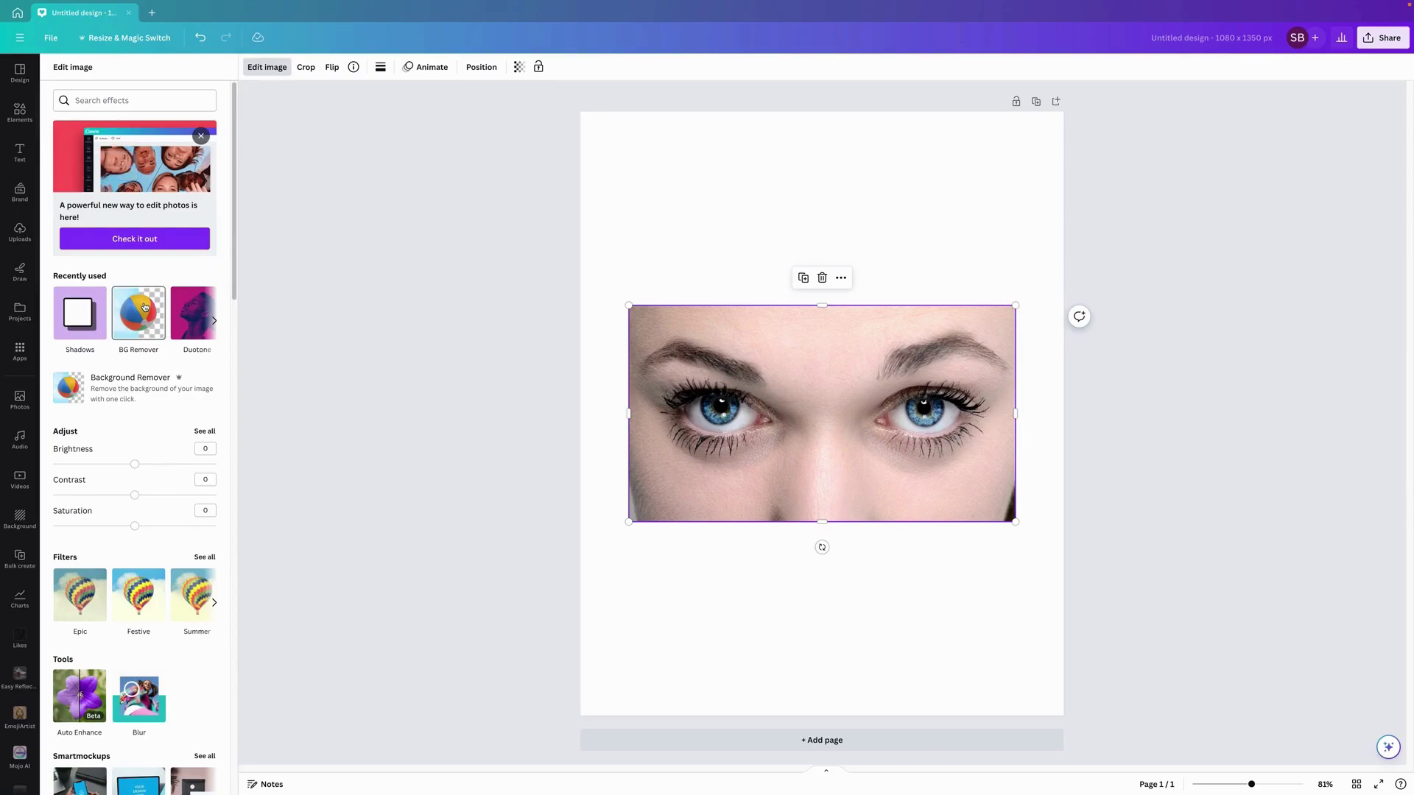
pyautogui.click(145, 307)
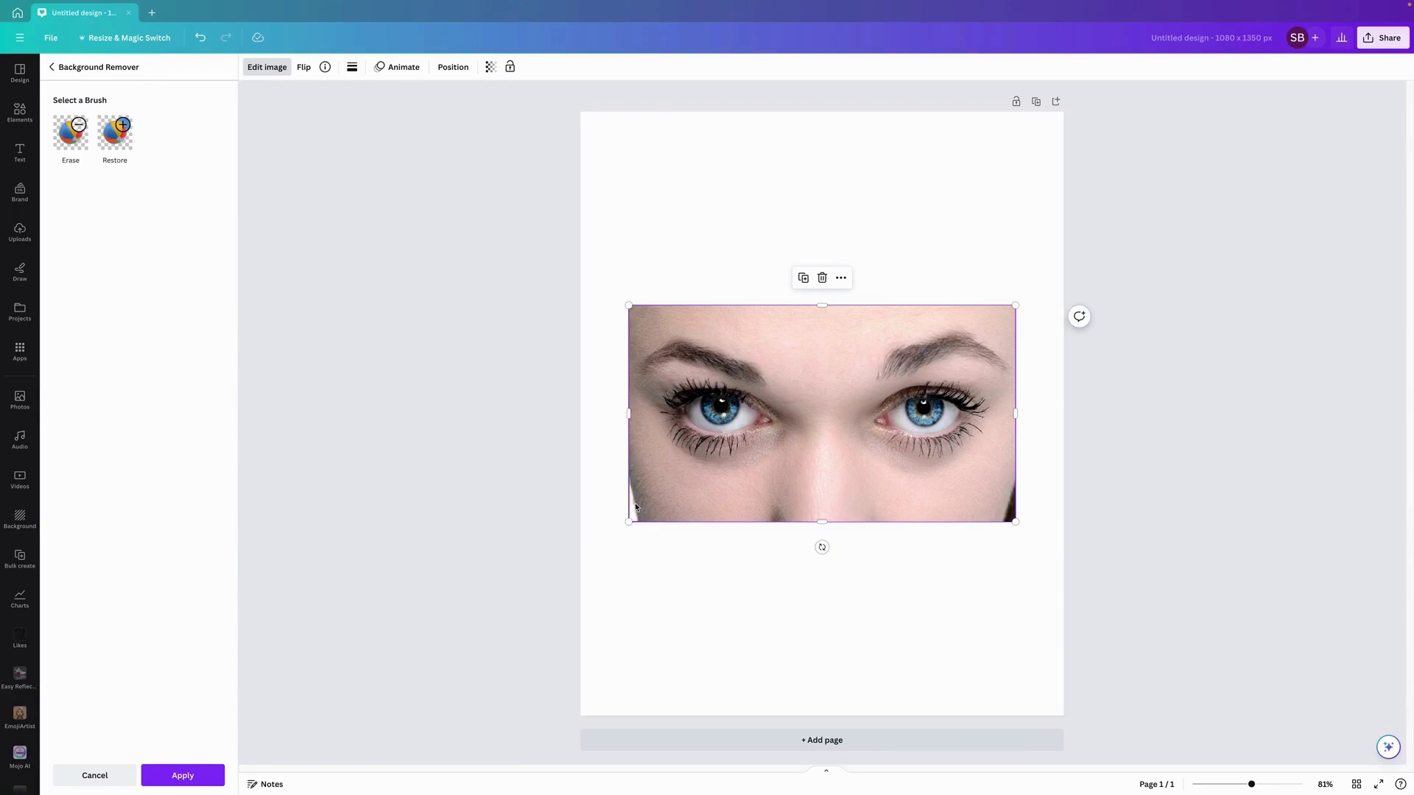
pyautogui.click(182, 776)
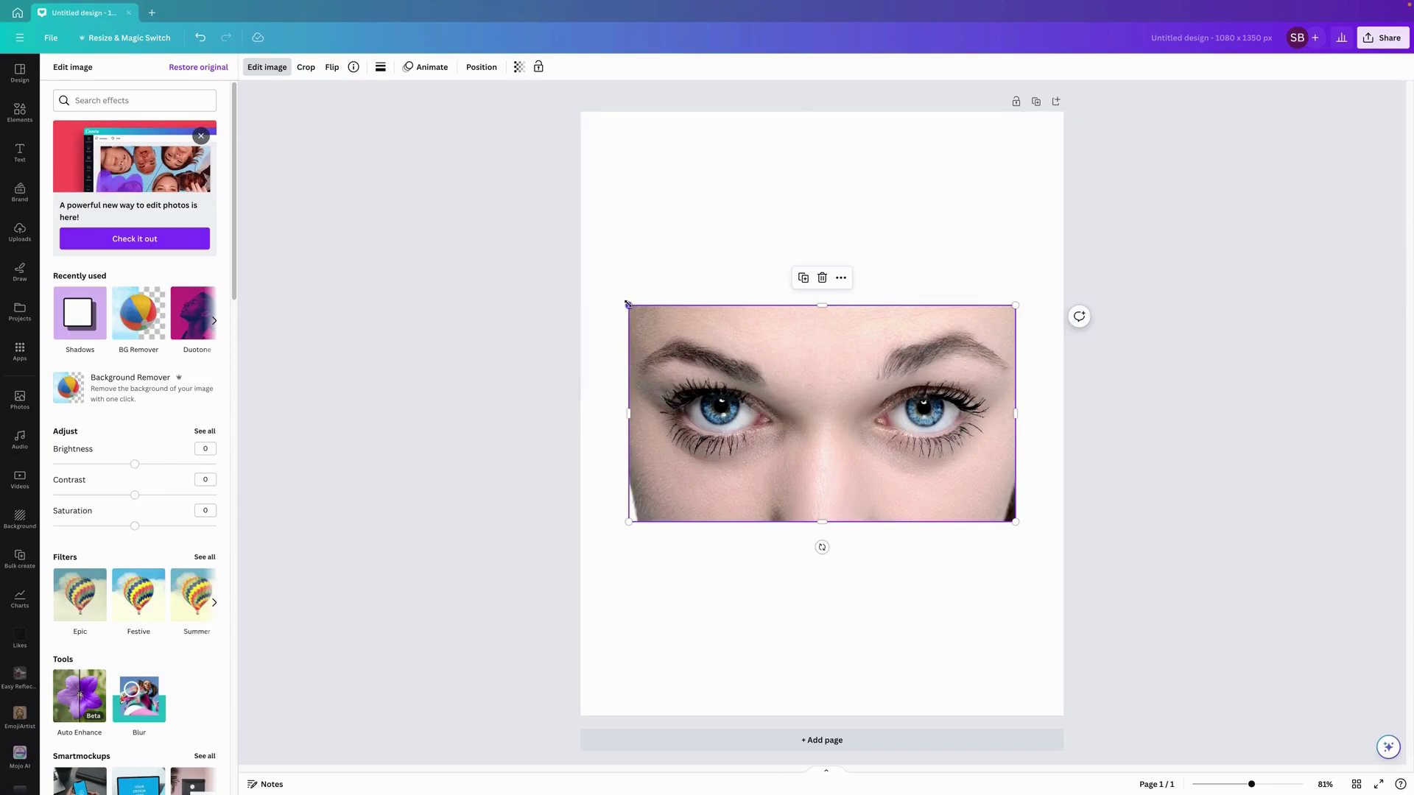
# Step: Enlarge the eye photo to the full page width and place a duplicate exactly over it
pyautogui.moveTo(628, 305); pyautogui.dragTo(581, 278)
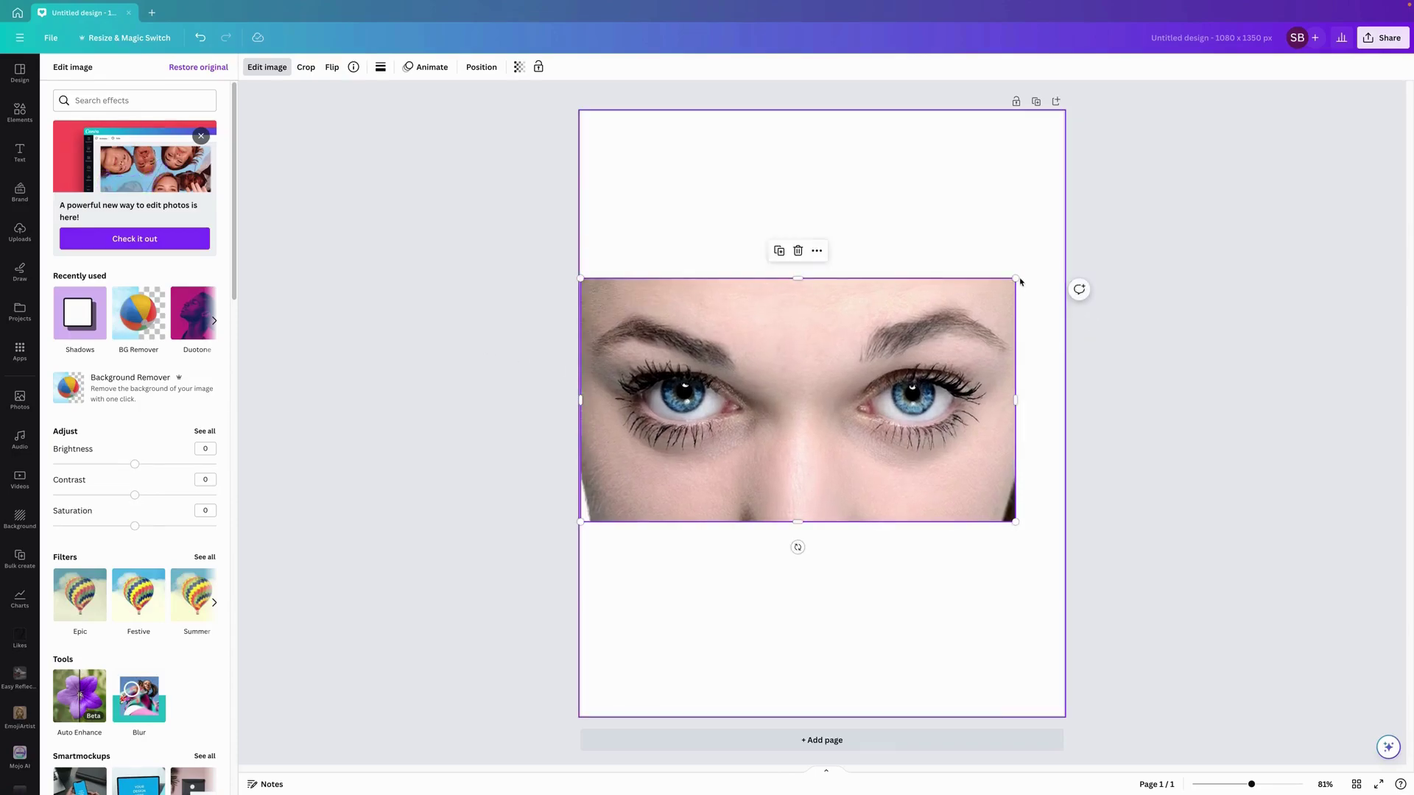
pyautogui.moveTo(1016, 278); pyautogui.dragTo(1063, 251)
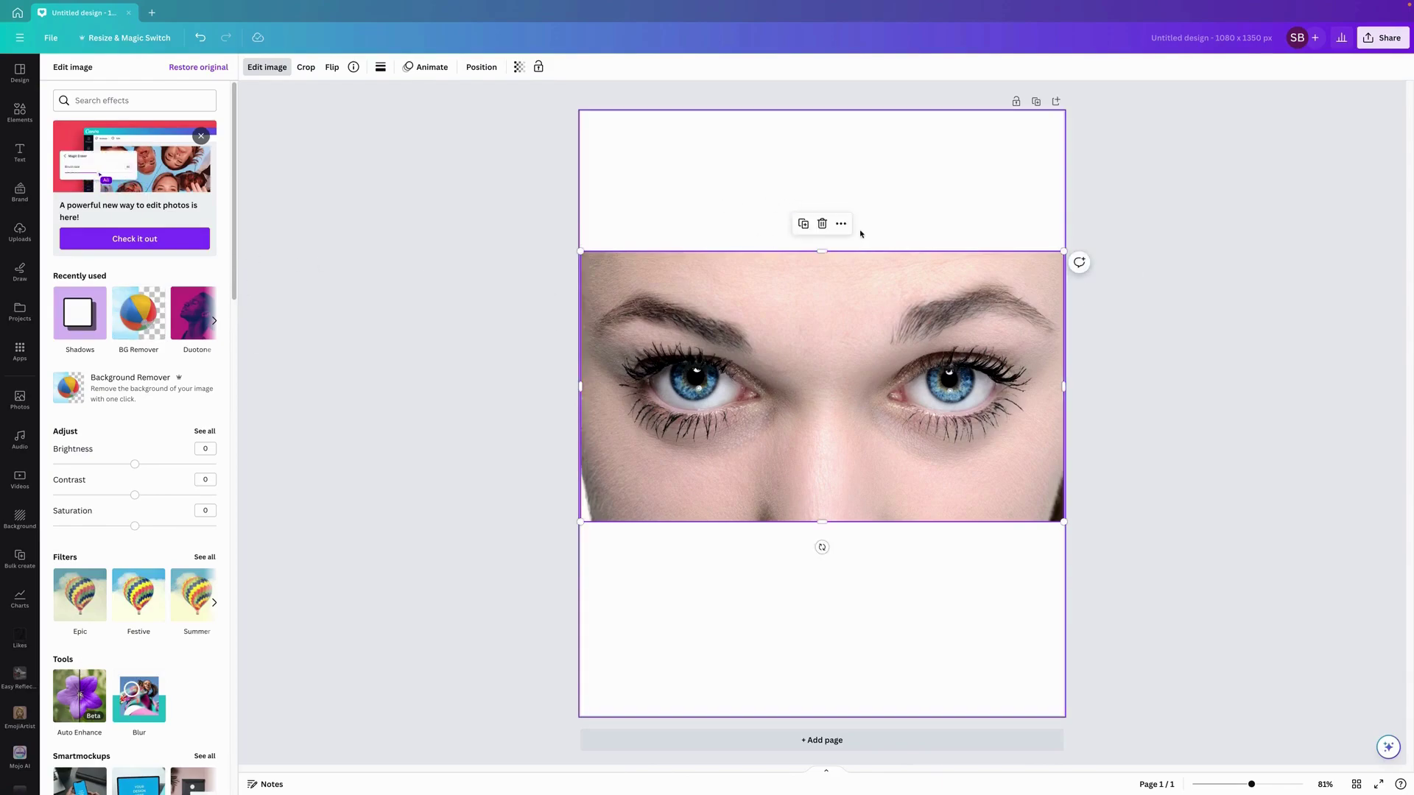
pyautogui.click(804, 225)
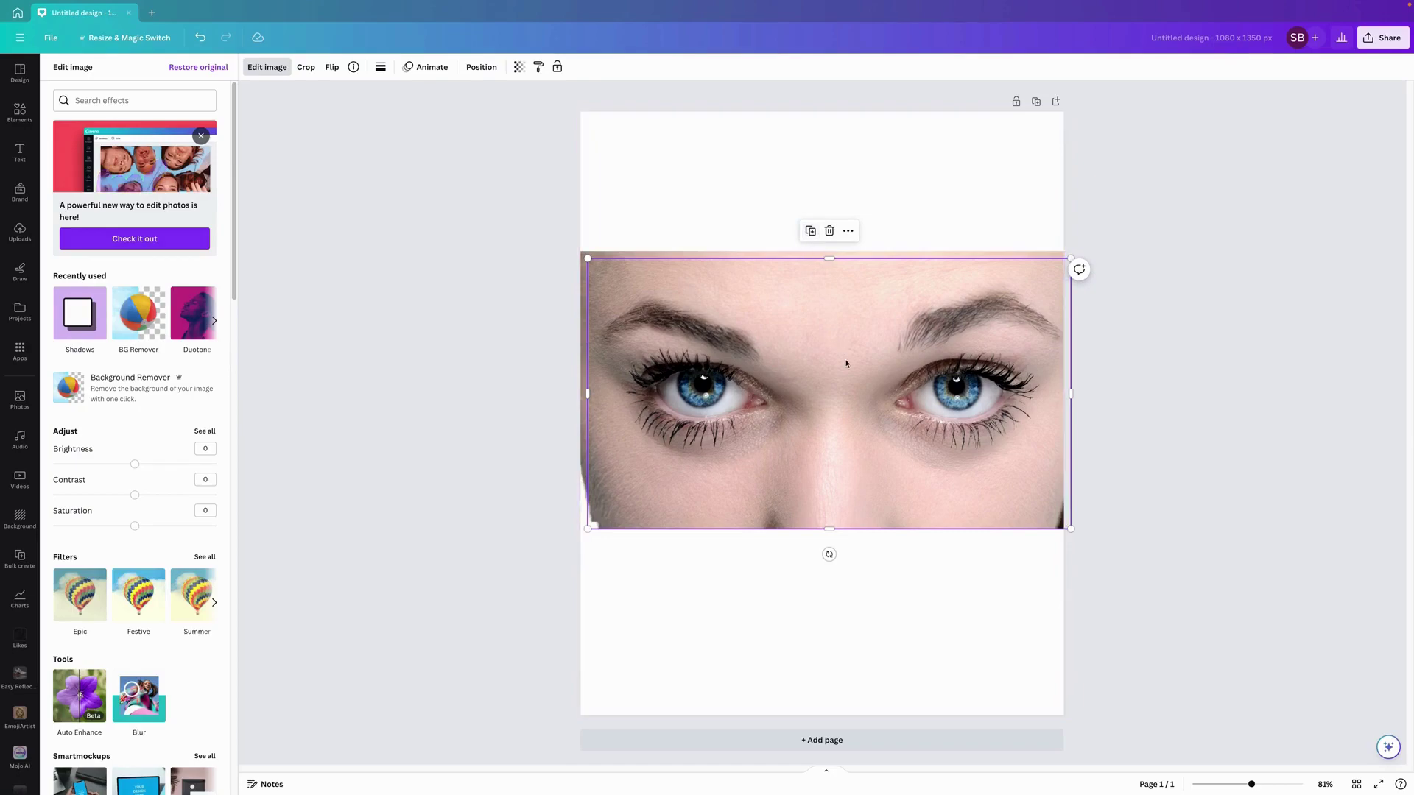
pyautogui.moveTo(846, 363); pyautogui.dragTo(840, 357)
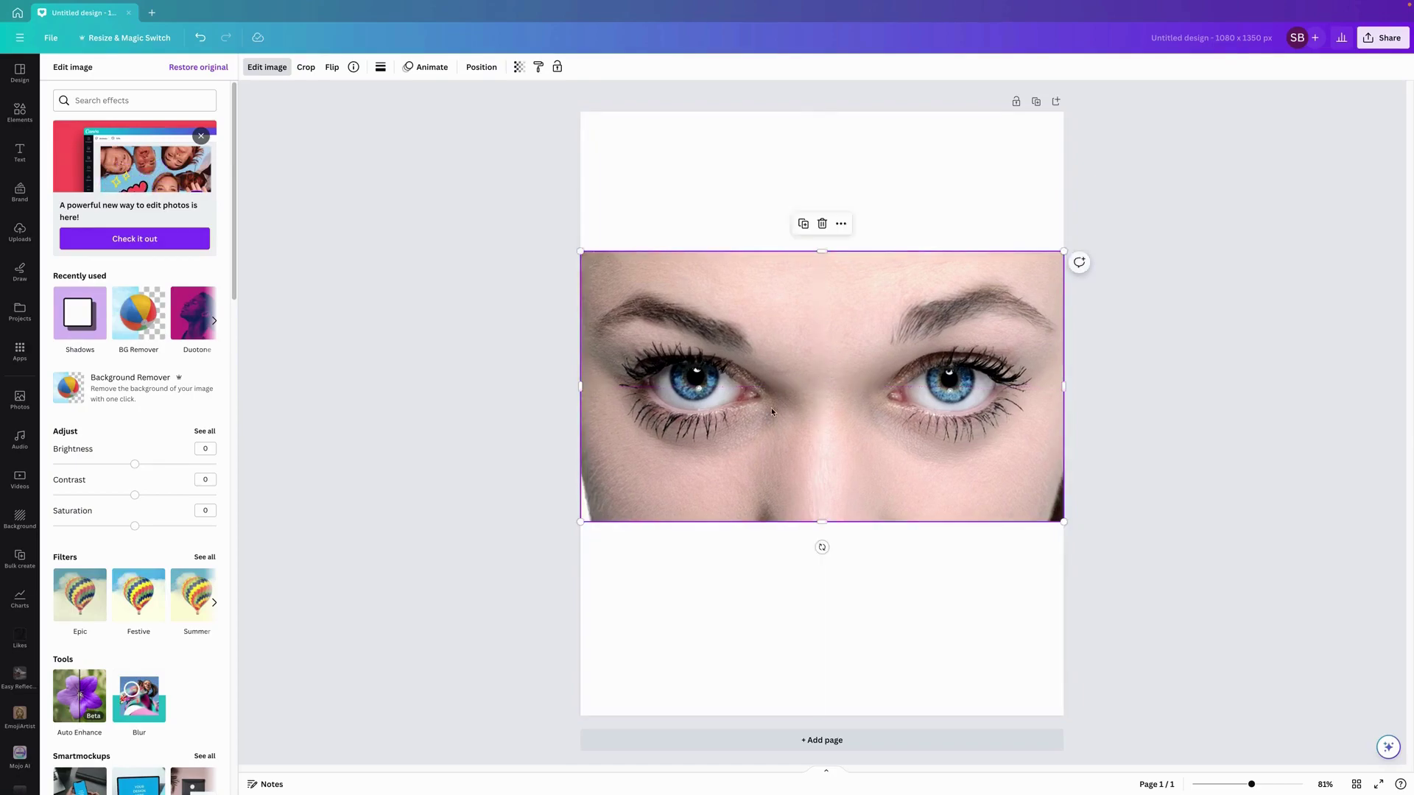
# Step: Crop the duplicate photo on all four sides to a rectangle around the left eye and its lashes
pyautogui.moveTo(582, 387); pyautogui.dragTo(612, 386)
pyautogui.moveTo(1066, 385); pyautogui.dragTo(770, 438)
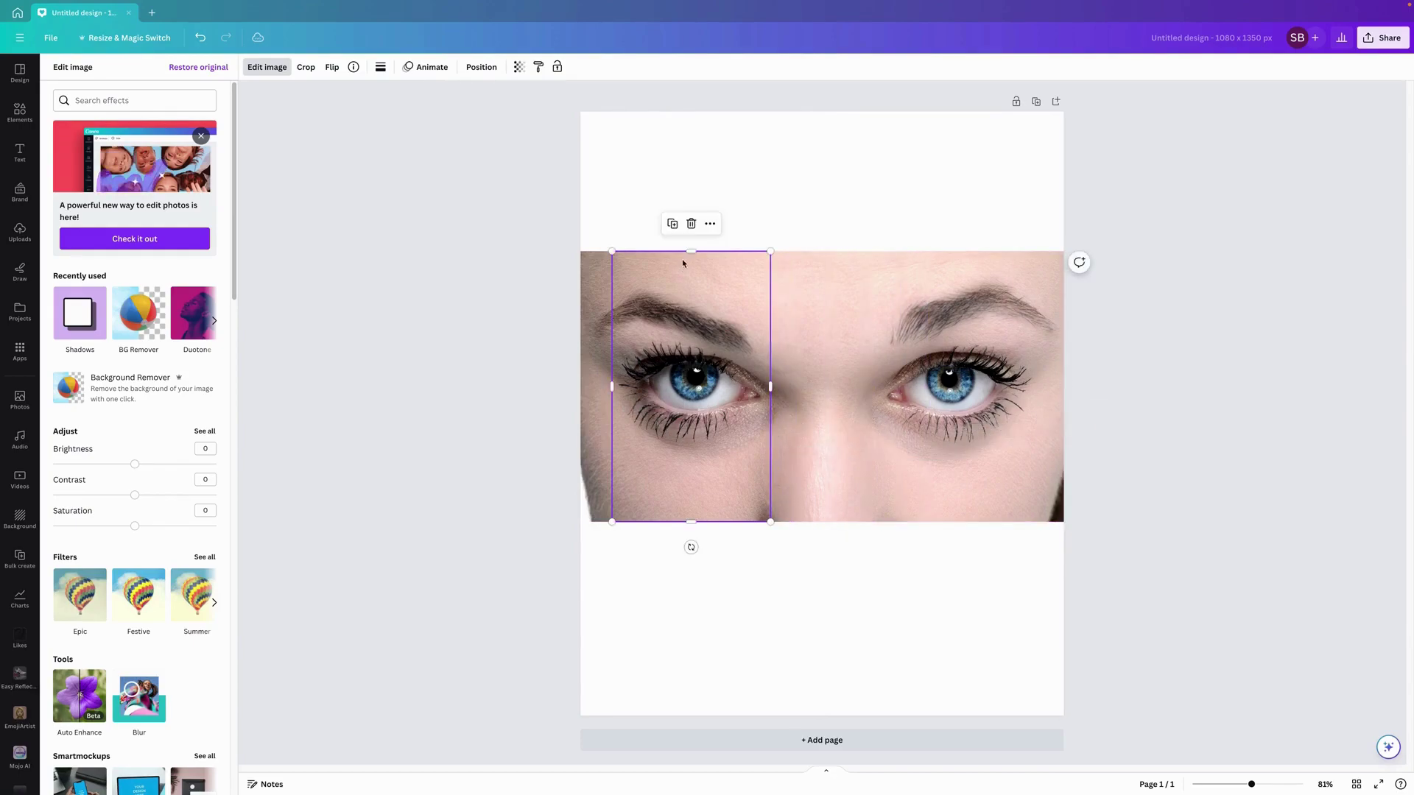
pyautogui.moveTo(691, 251); pyautogui.dragTo(692, 342)
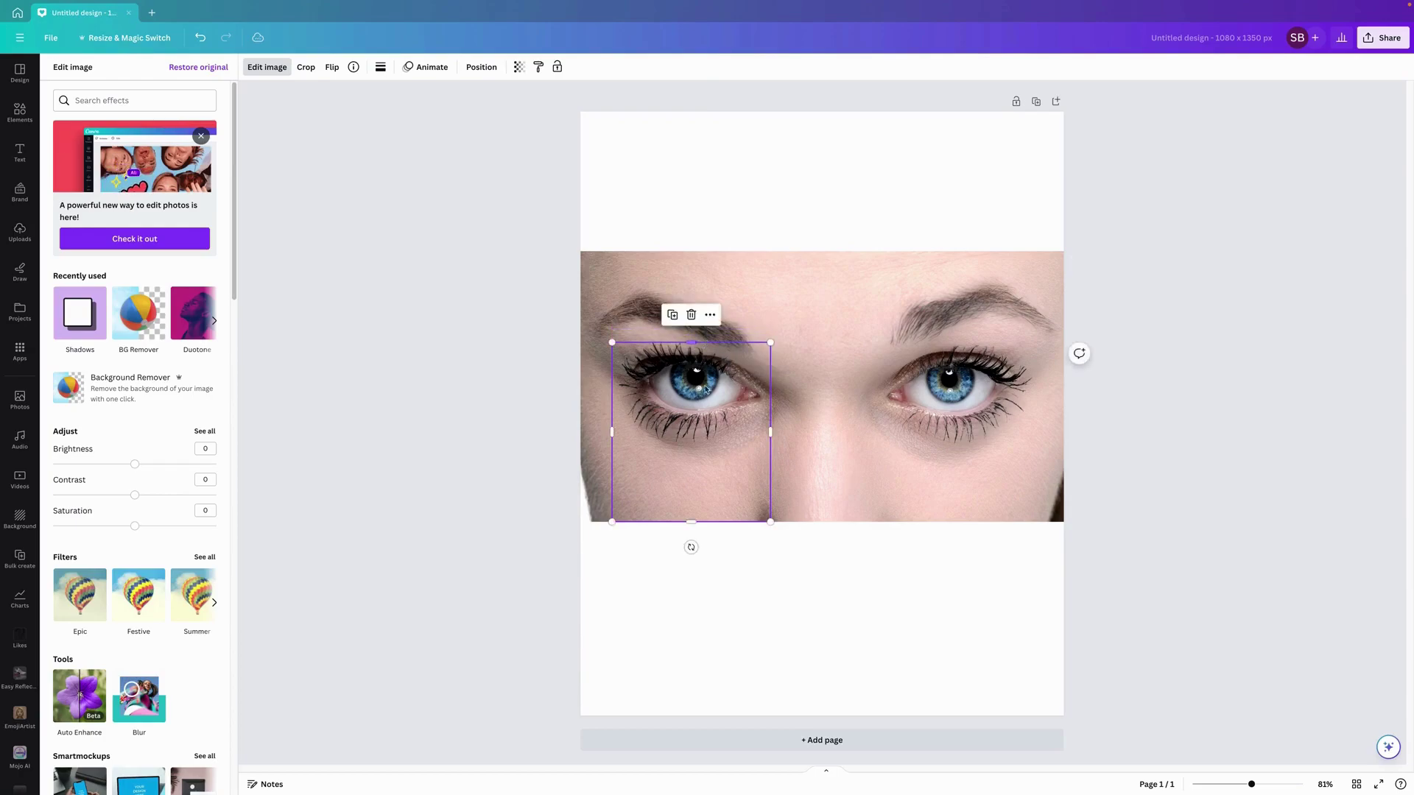
pyautogui.moveTo(687, 524); pyautogui.dragTo(690, 428)
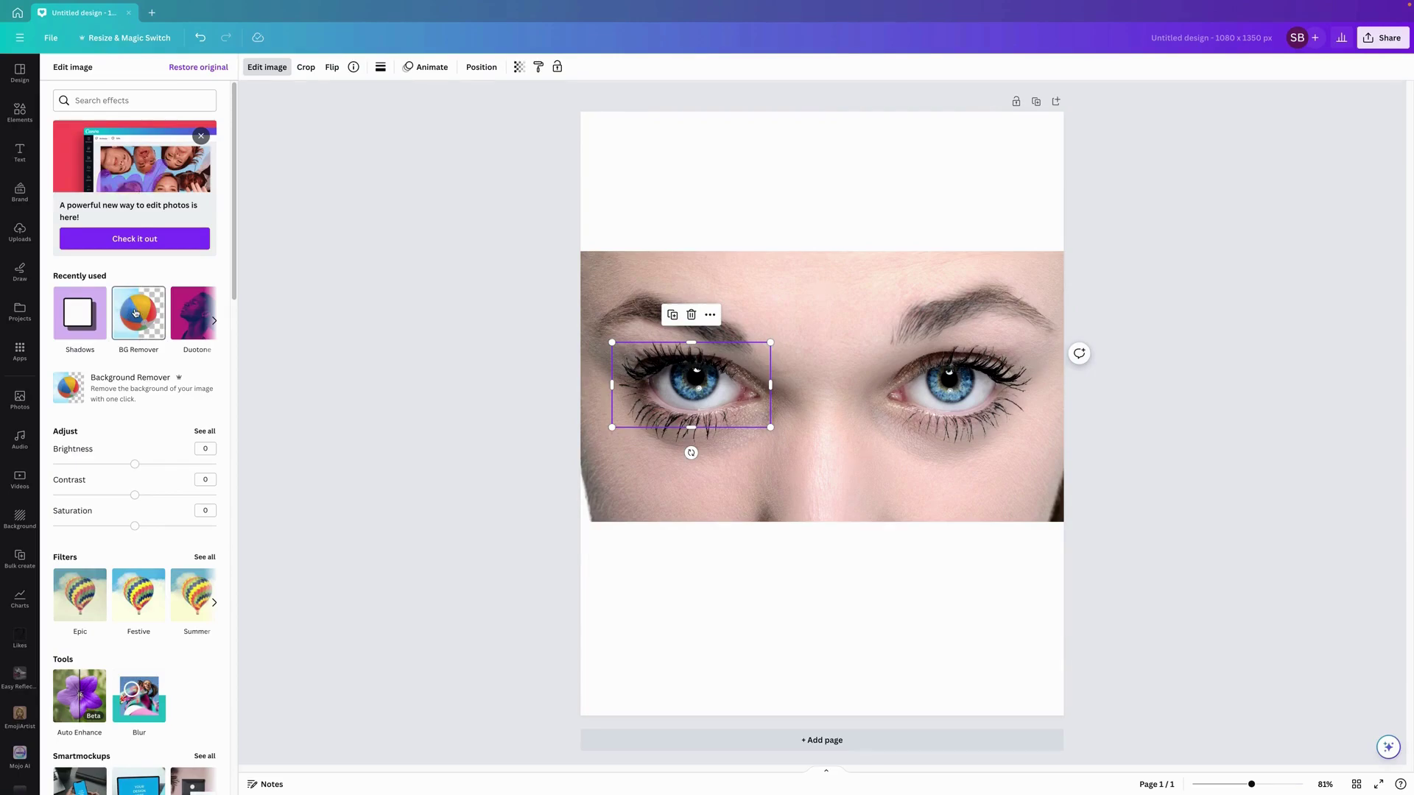
# Step: Erase everything around the left iris in the cropped duplicate using the Background Remover's Erase brush at size 51
pyautogui.click(135, 312)
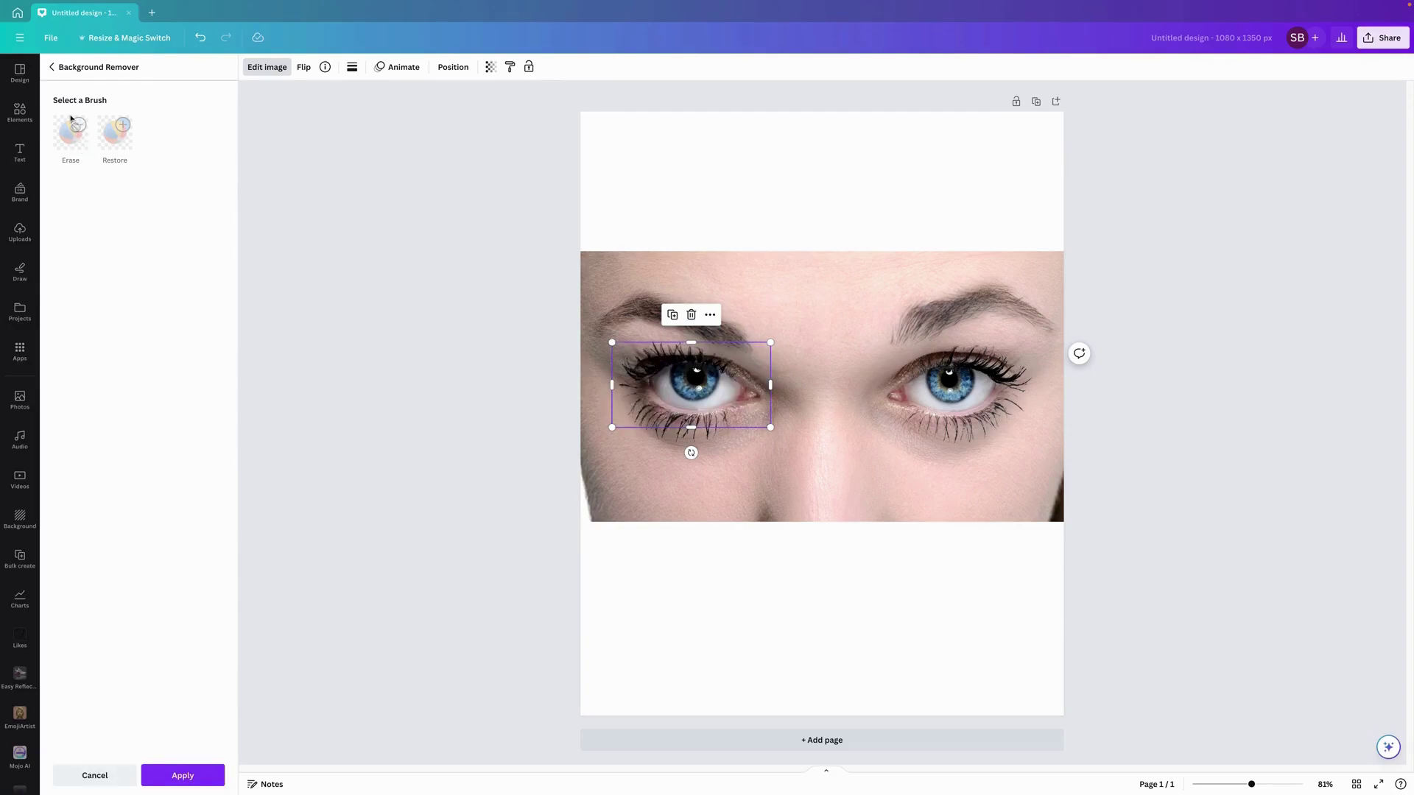
pyautogui.click(73, 130)
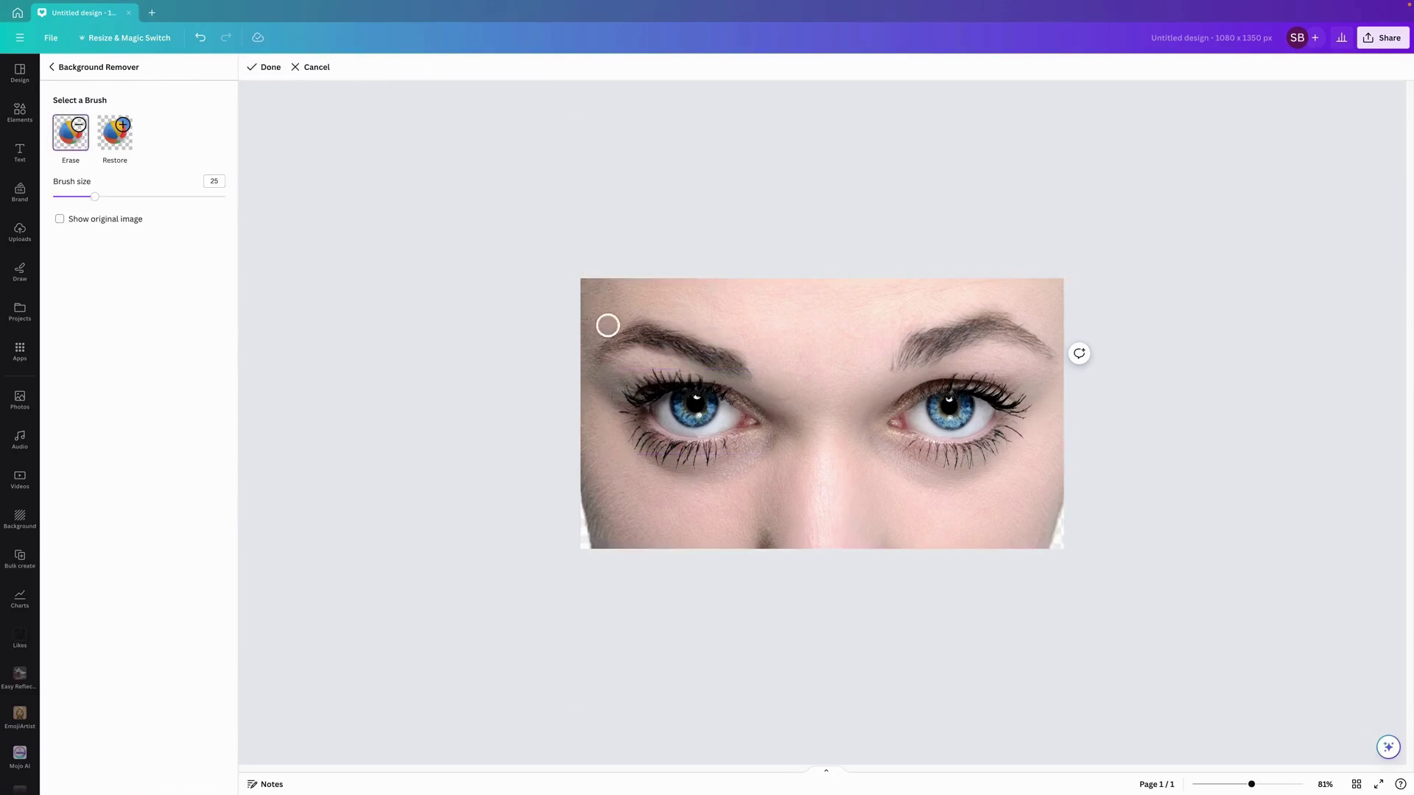
pyautogui.moveTo(96, 201); pyautogui.dragTo(140, 199)
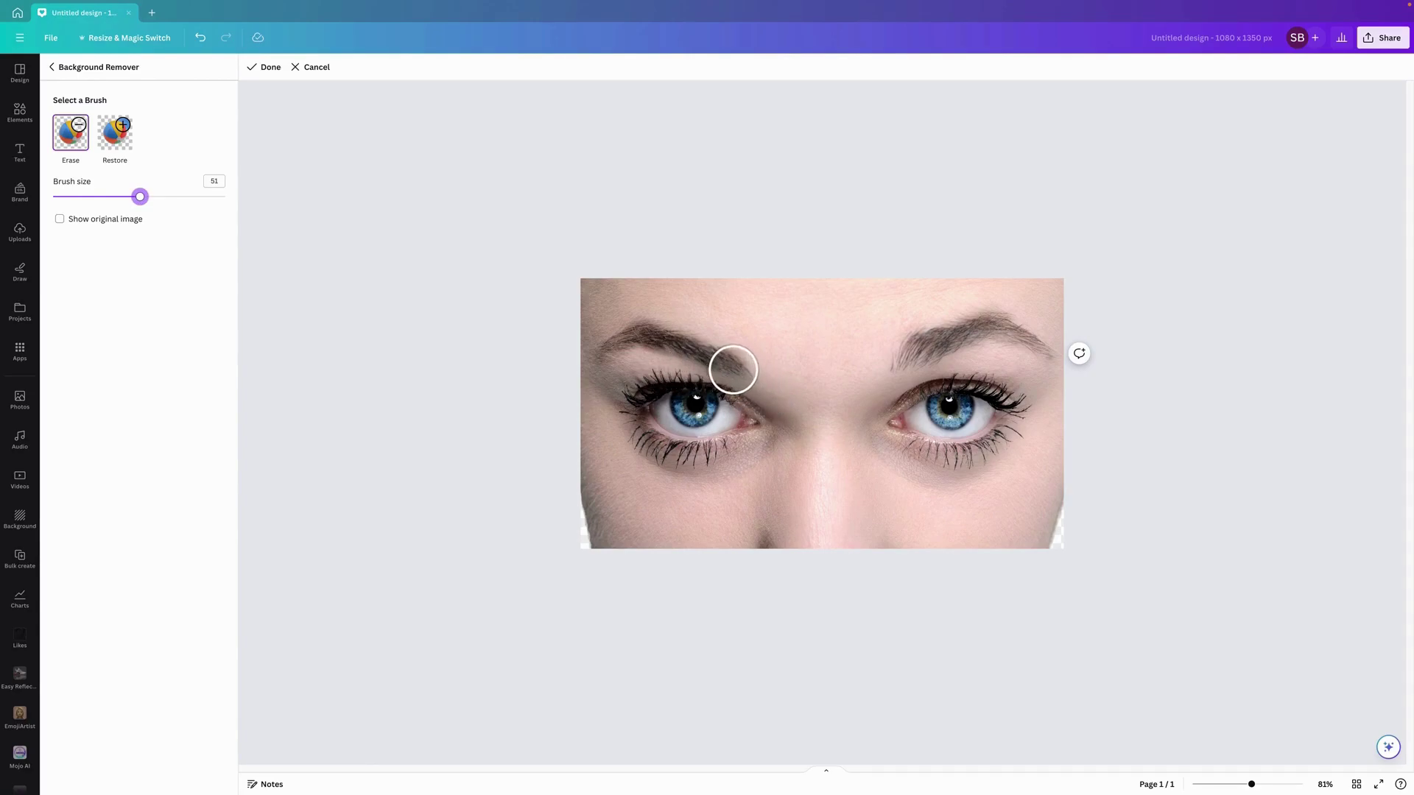
pyautogui.moveTo(731, 369)
pyautogui.mouseDown()
pyautogui.moveTo(733, 434)
pyautogui.moveTo(682, 450)
pyautogui.moveTo(647, 408)
pyautogui.moveTo(650, 372)
pyautogui.moveTo(692, 366)
pyautogui.mouseUp()
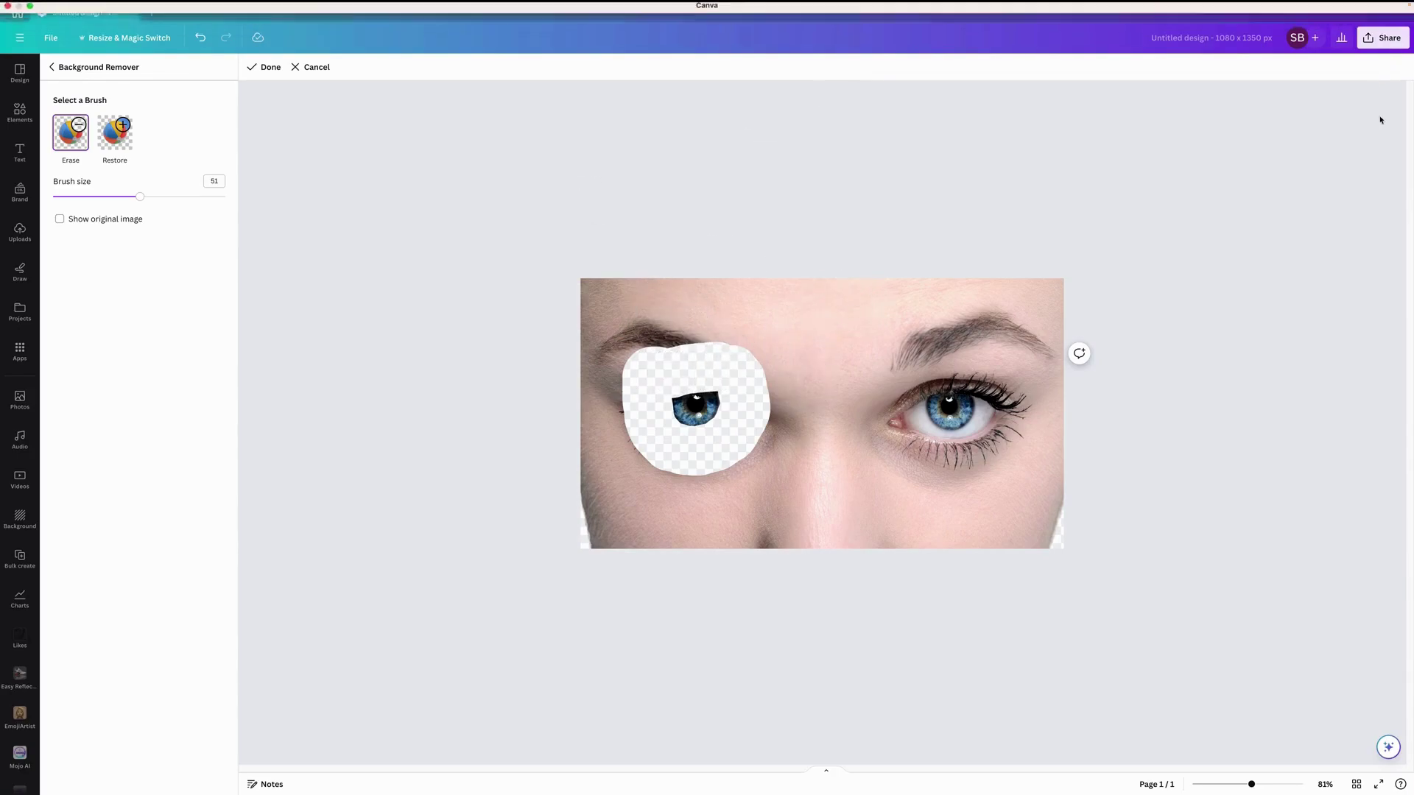
pyautogui.click(263, 67)
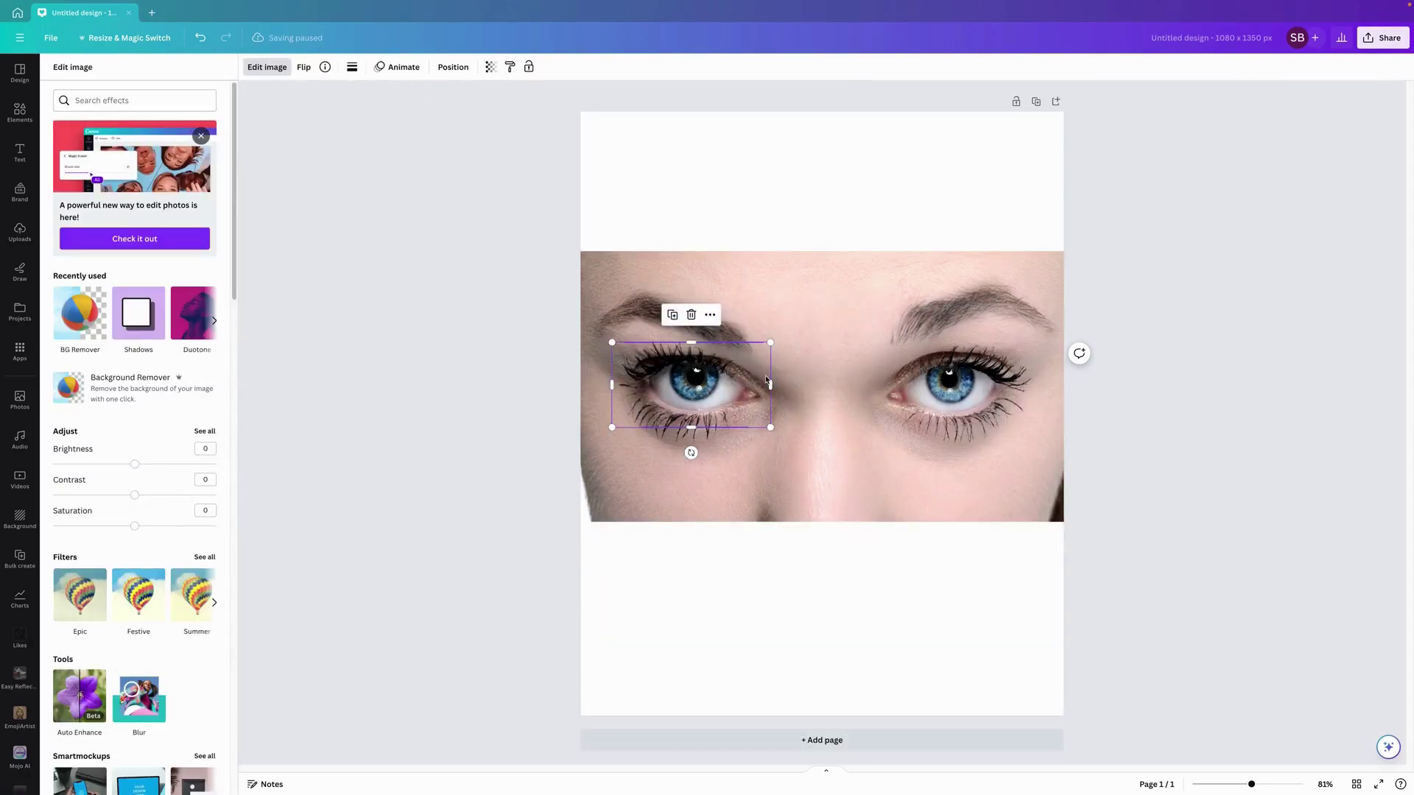
# Step: Temporarily lower the full photo's brightness to -99 to check for leftover skin around the isolated left iris
pyautogui.click(791, 279)
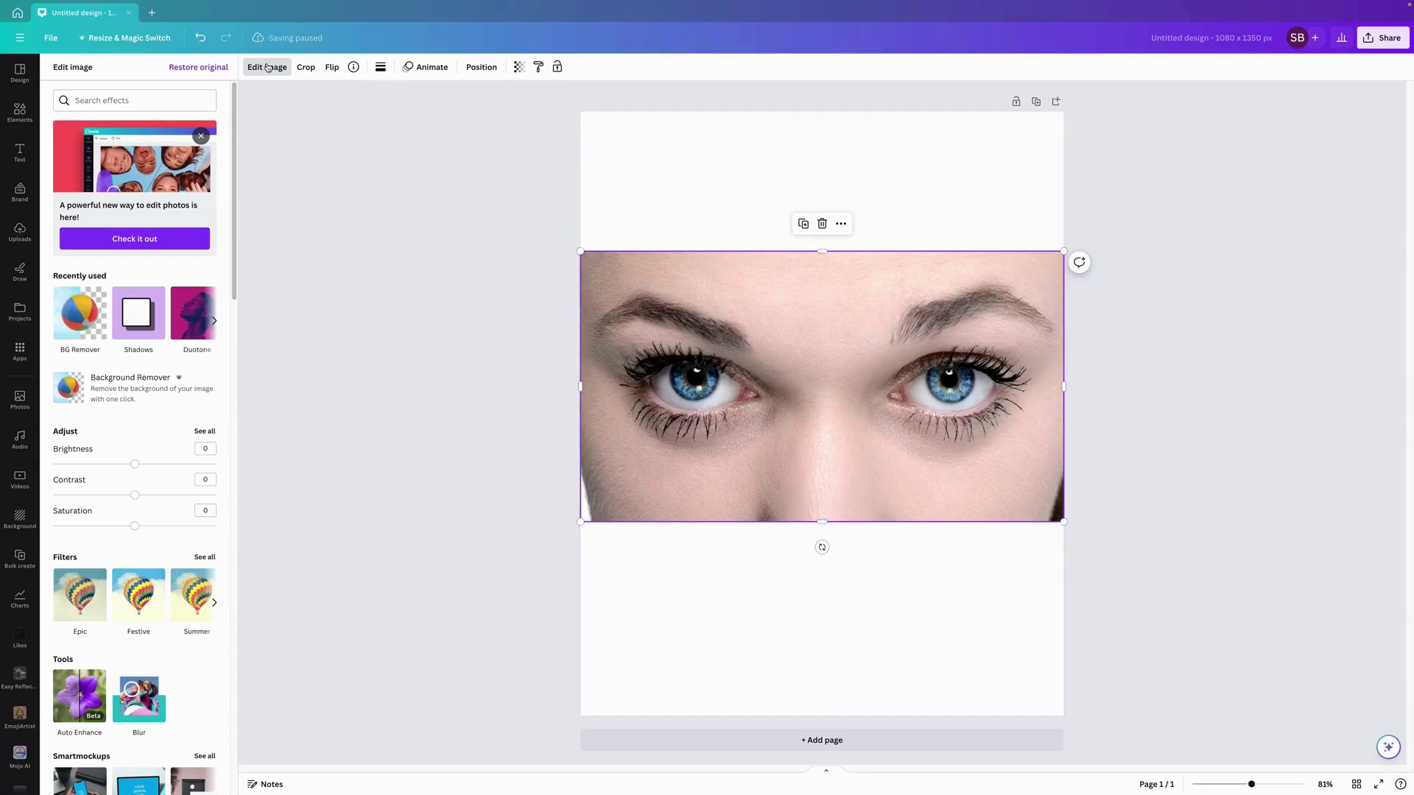
pyautogui.click(205, 432)
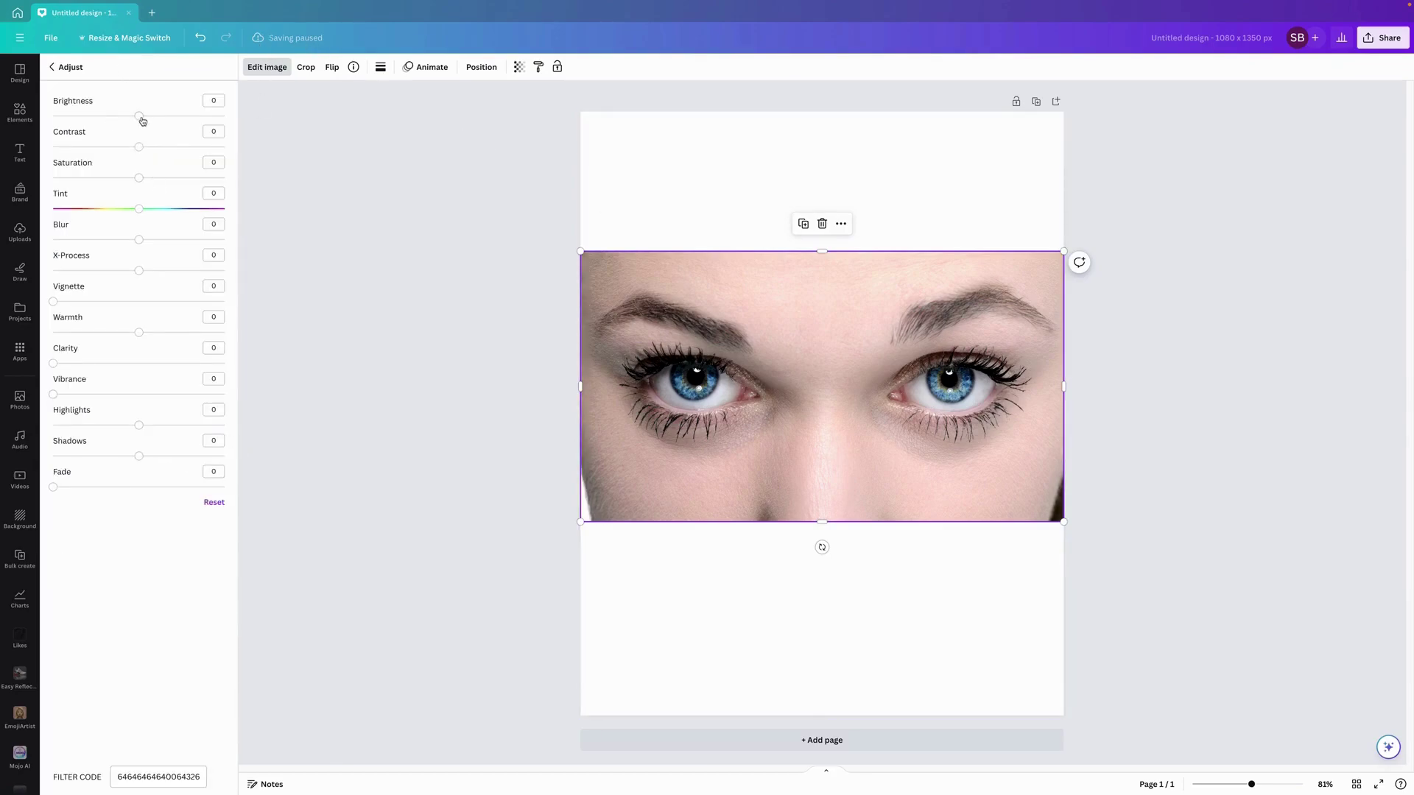
pyautogui.moveTo(139, 116); pyautogui.dragTo(54, 123)
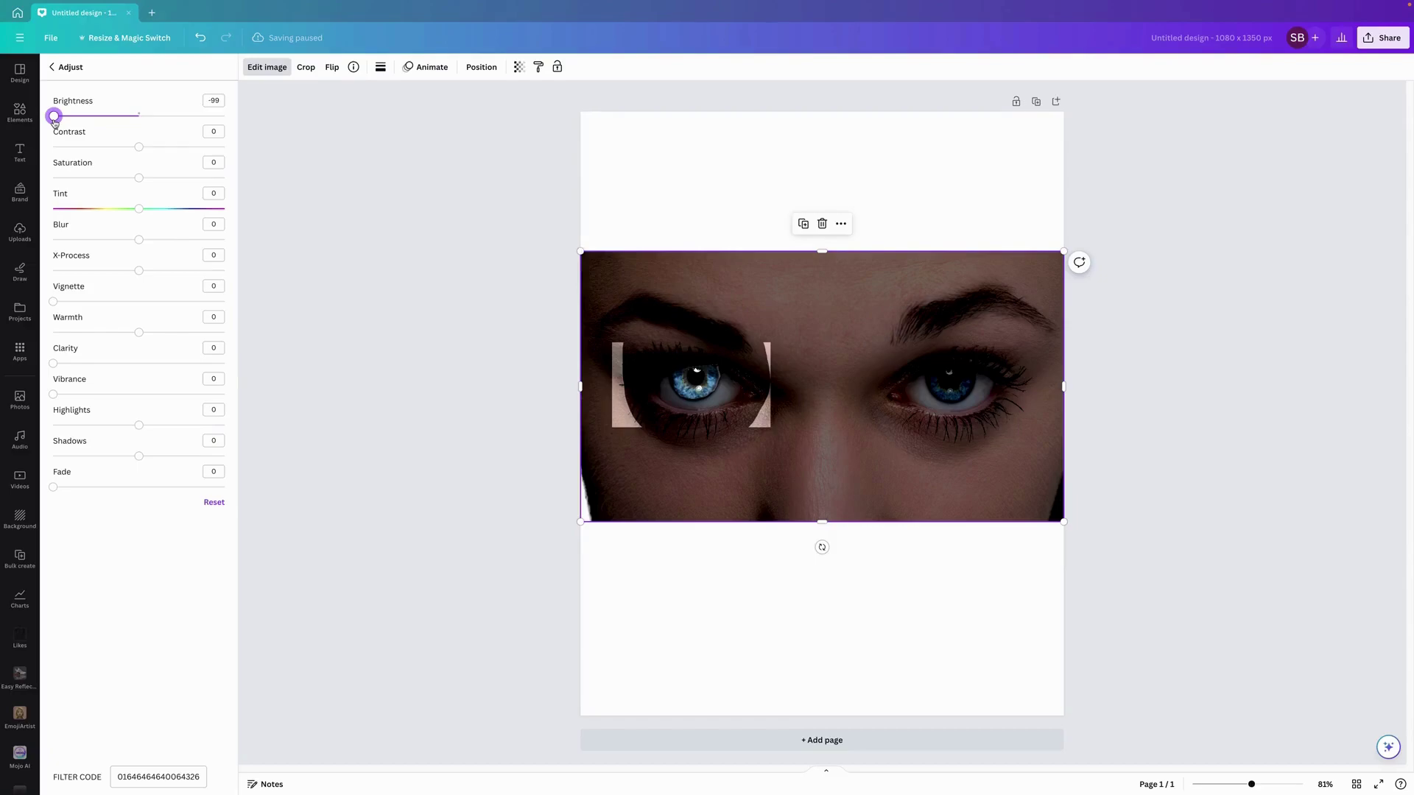
pyautogui.moveTo(55, 121); pyautogui.dragTo(138, 119)
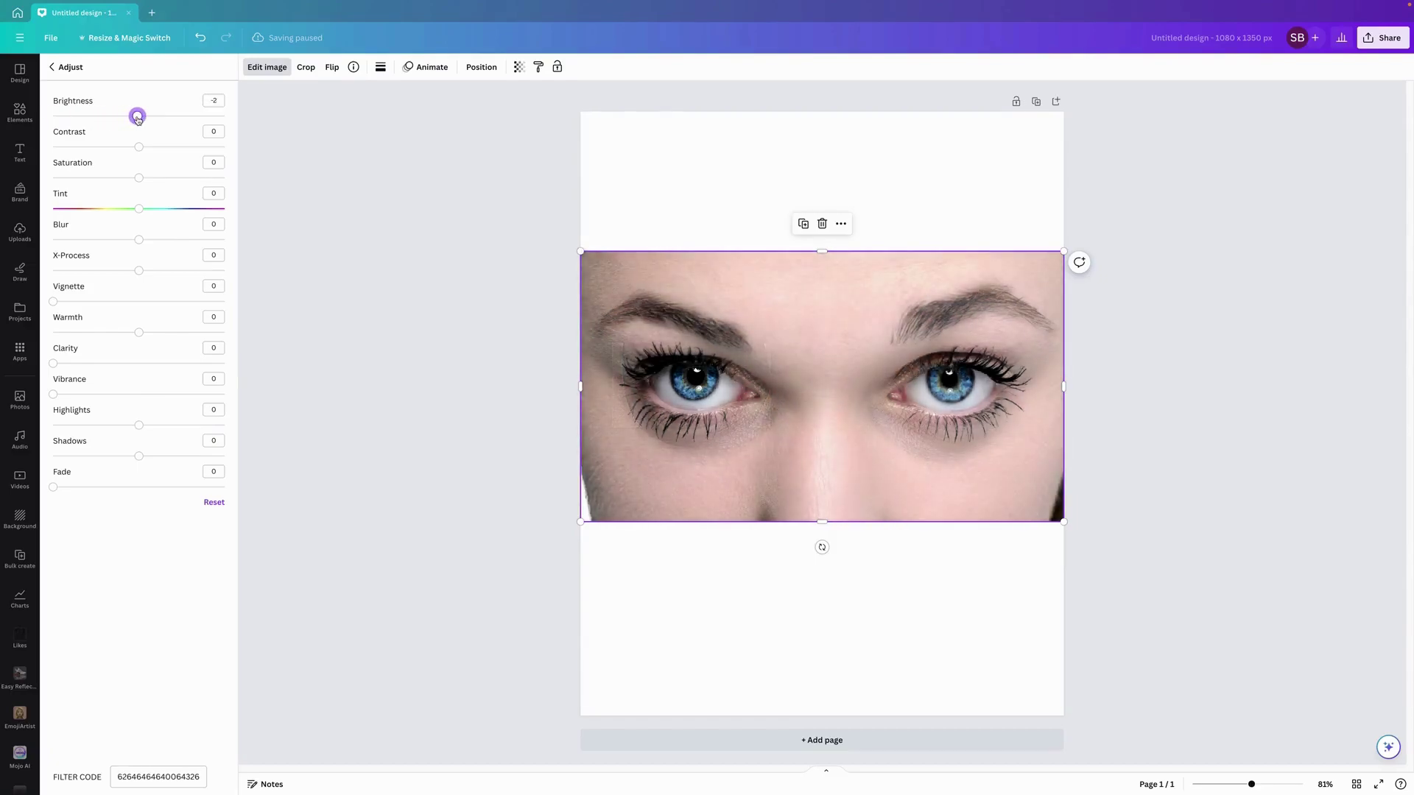
# Step: Crop the left iris cutout tighter on all four sides, to about 153 by 126, to exclude the leftover skin
pyautogui.click(657, 395)
pyautogui.moveTo(613, 384); pyautogui.dragTo(660, 384)
pyautogui.moveTo(769, 383); pyautogui.dragTo(729, 384)
pyautogui.moveTo(695, 428); pyautogui.dragTo(699, 406)
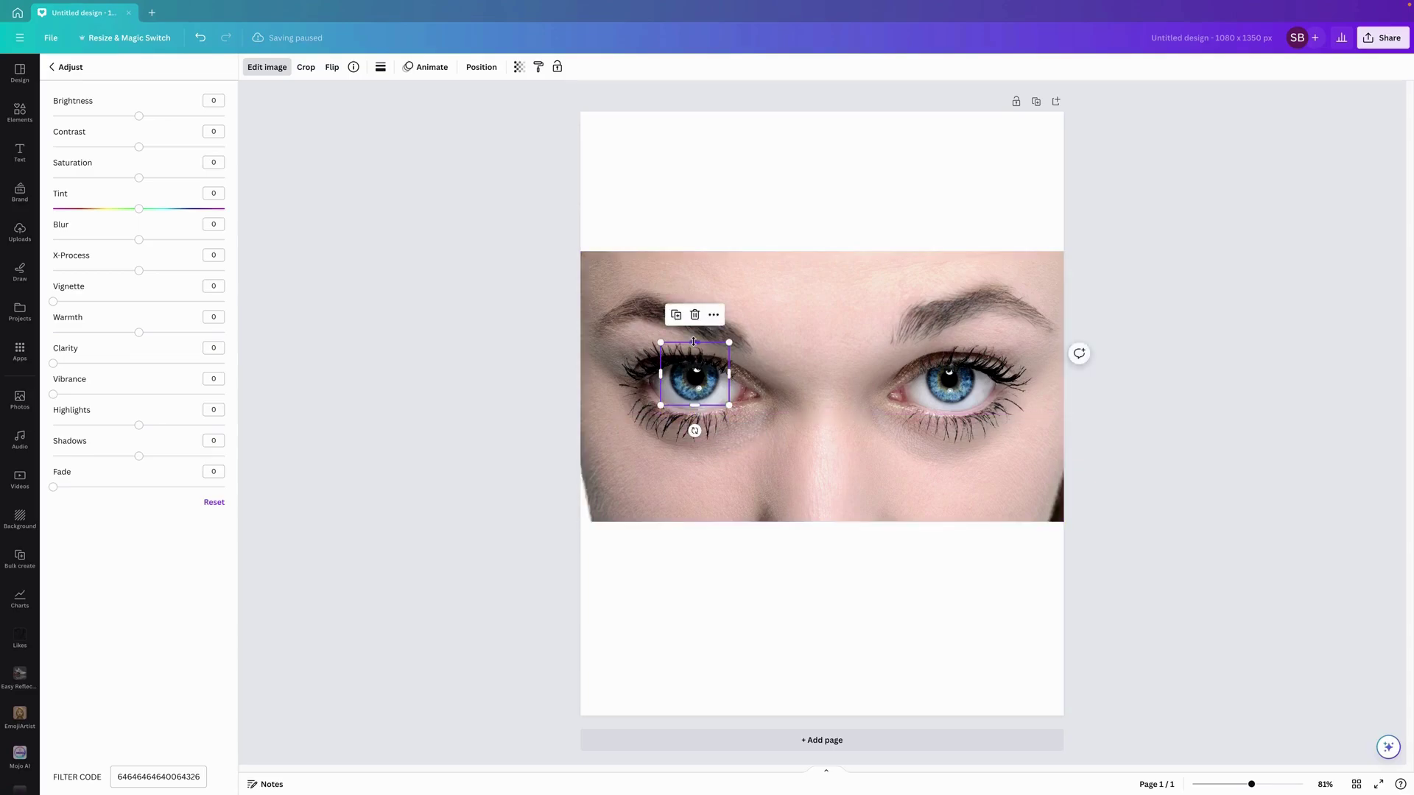
pyautogui.moveTo(694, 343); pyautogui.dragTo(693, 349)
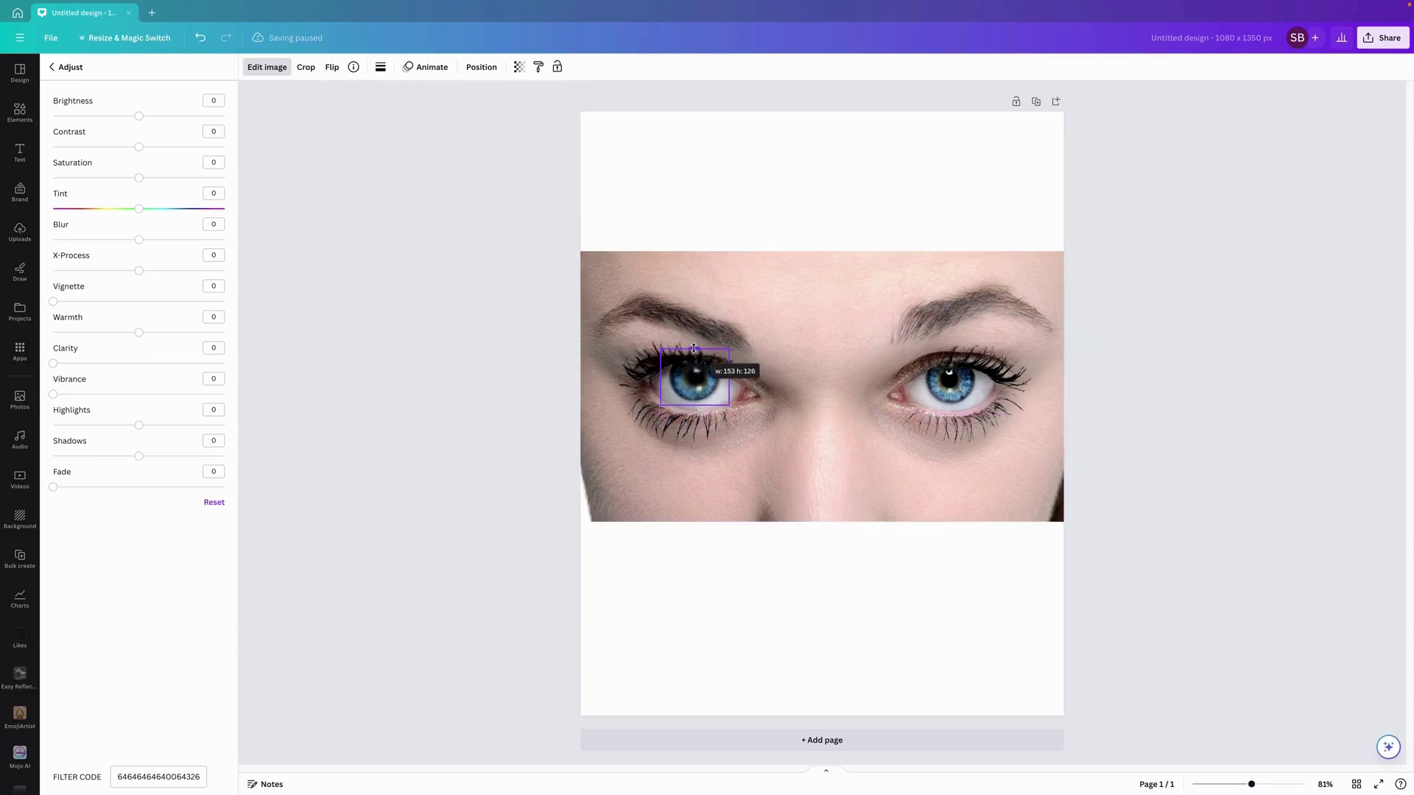
# Step: Reset the full photo's brightness to 0 and duplicate the photo again
pyautogui.click(746, 314)
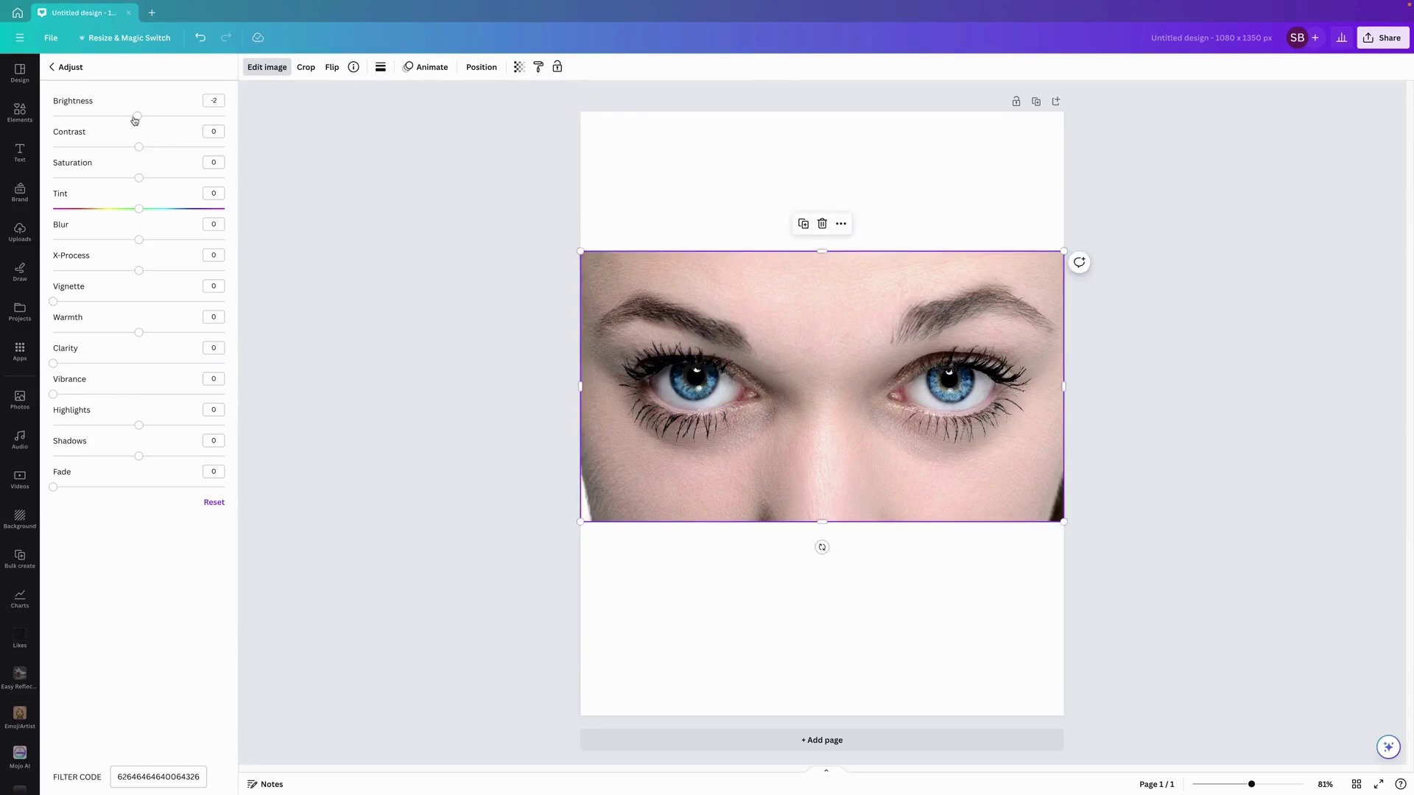
pyautogui.moveTo(135, 120)
pyautogui.mouseDown()
pyautogui.moveTo(54, 116)
pyautogui.moveTo(41, 135)
pyautogui.moveTo(70, 118)
pyautogui.moveTo(141, 129)
pyautogui.mouseUp()
pyautogui.click(803, 223)
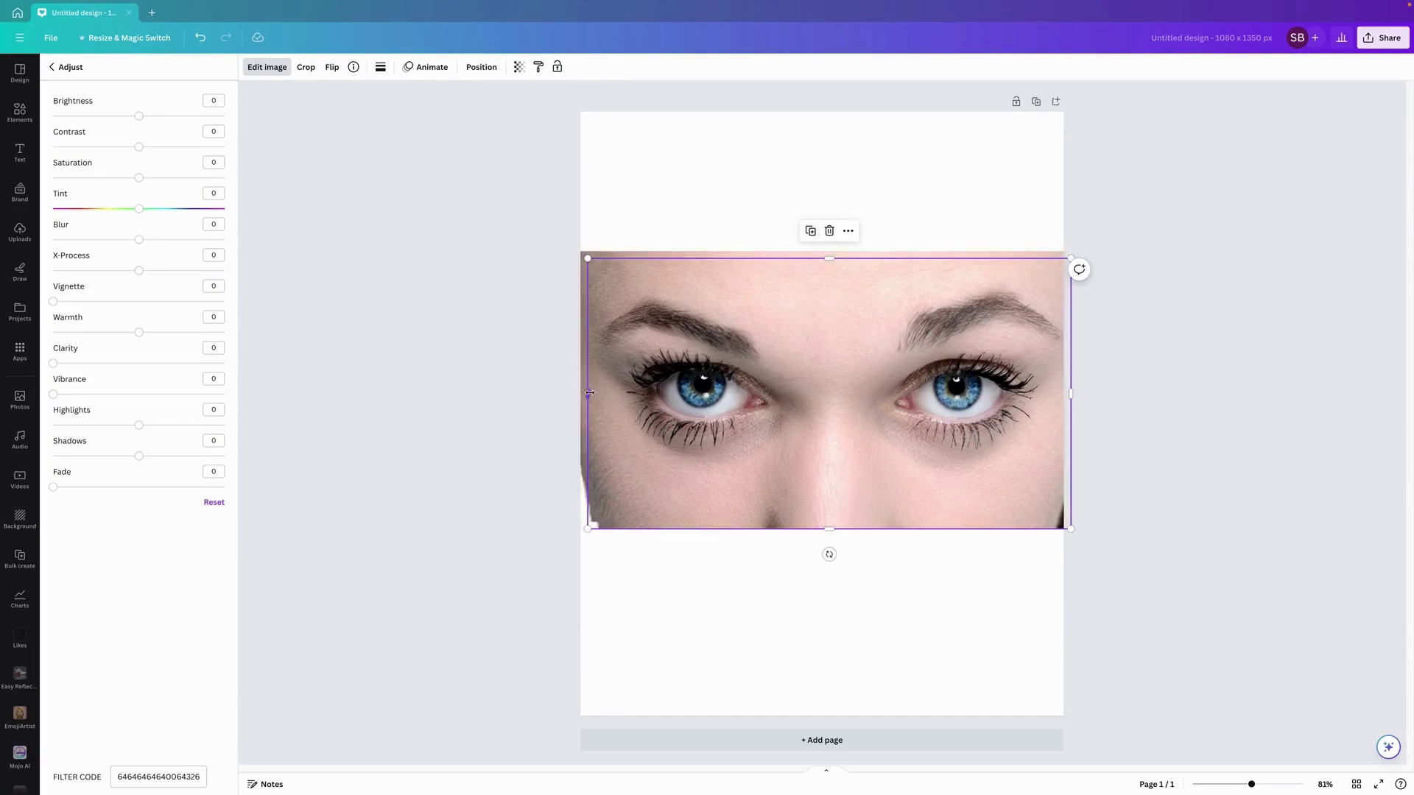
# Step: Align the new duplicate exactly over the full photo and crop it on all four sides to the area around the right iris
pyautogui.moveTo(764, 328); pyautogui.dragTo(751, 319)
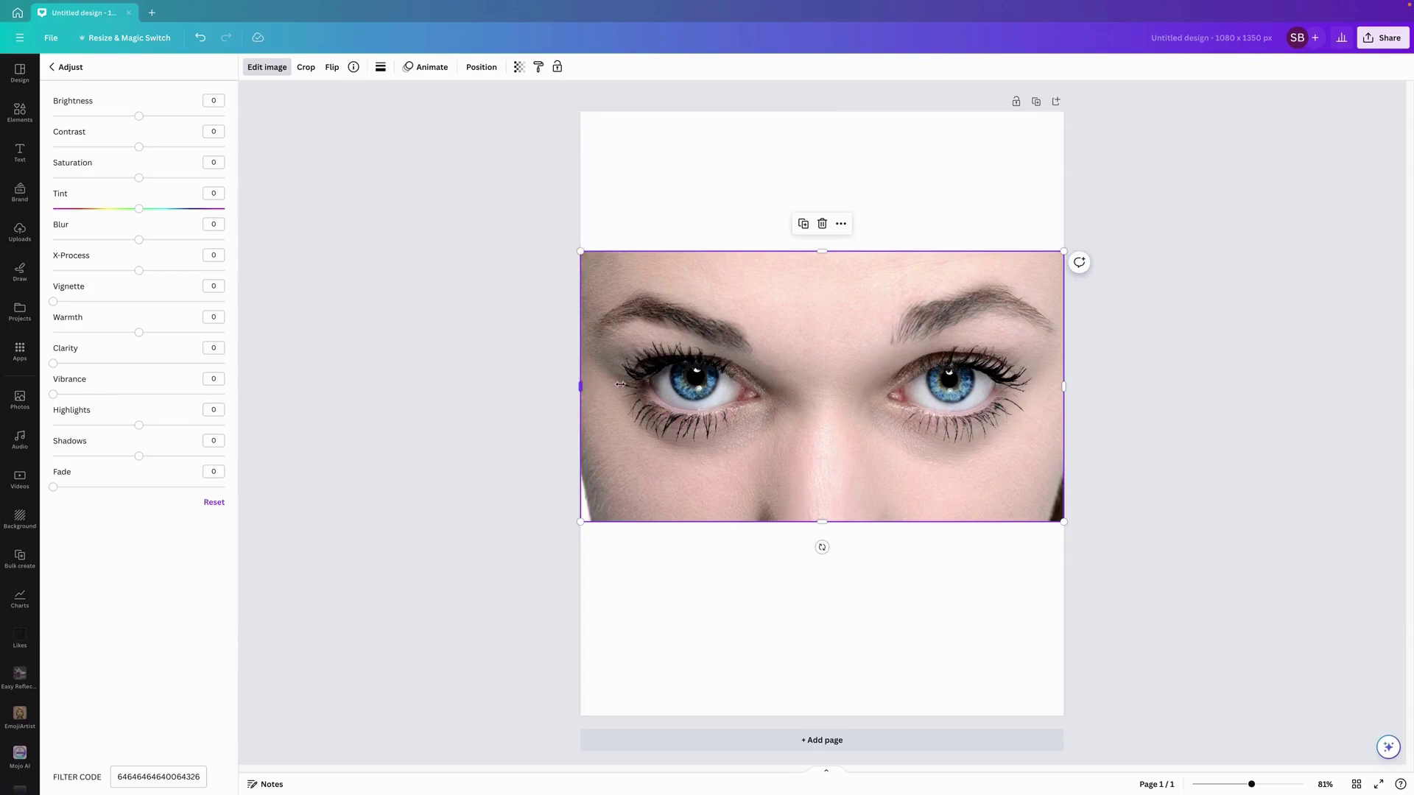
pyautogui.moveTo(620, 384); pyautogui.dragTo(917, 390)
pyautogui.moveTo(1062, 386); pyautogui.dragTo(985, 422)
pyautogui.moveTo(949, 521); pyautogui.dragTo(951, 413)
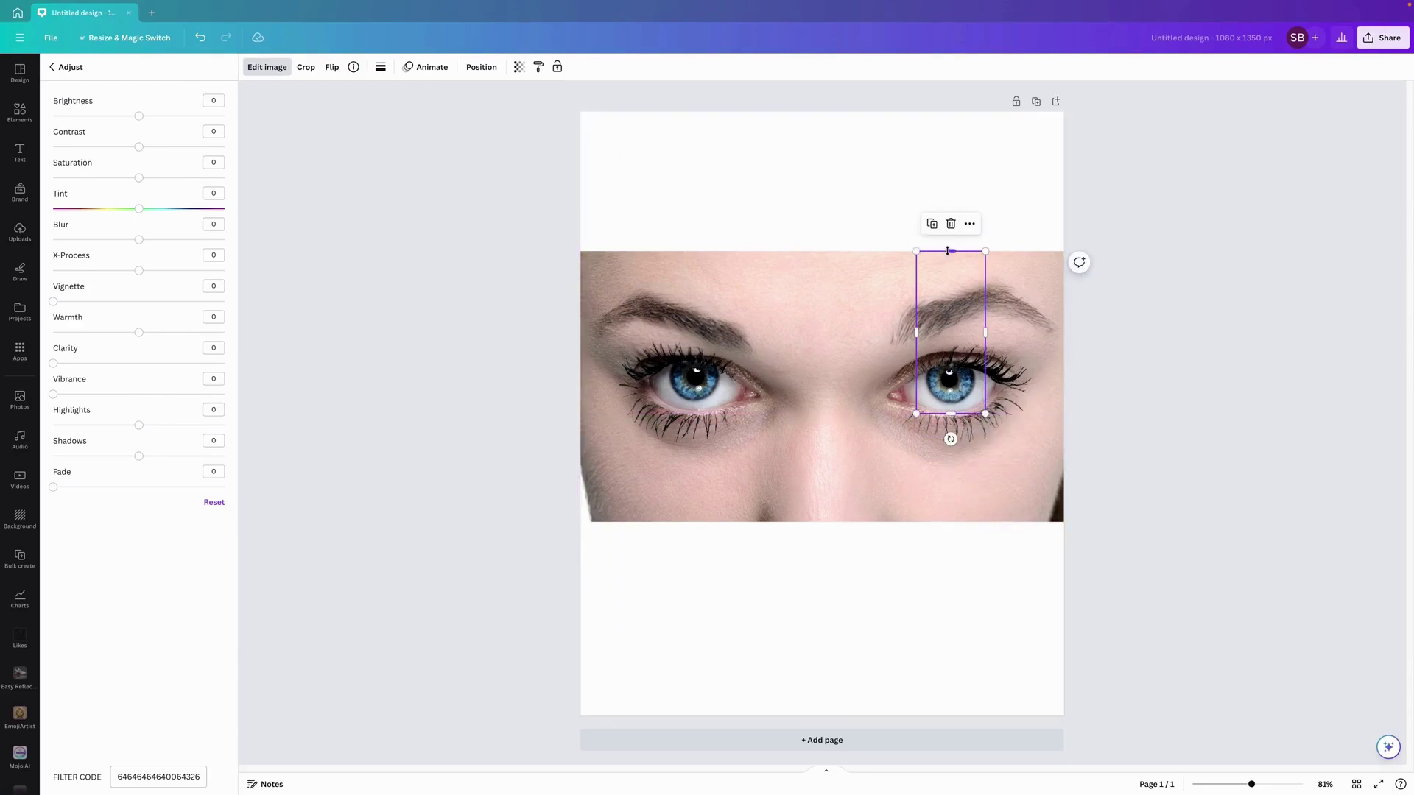
pyautogui.moveTo(950, 251); pyautogui.dragTo(956, 342)
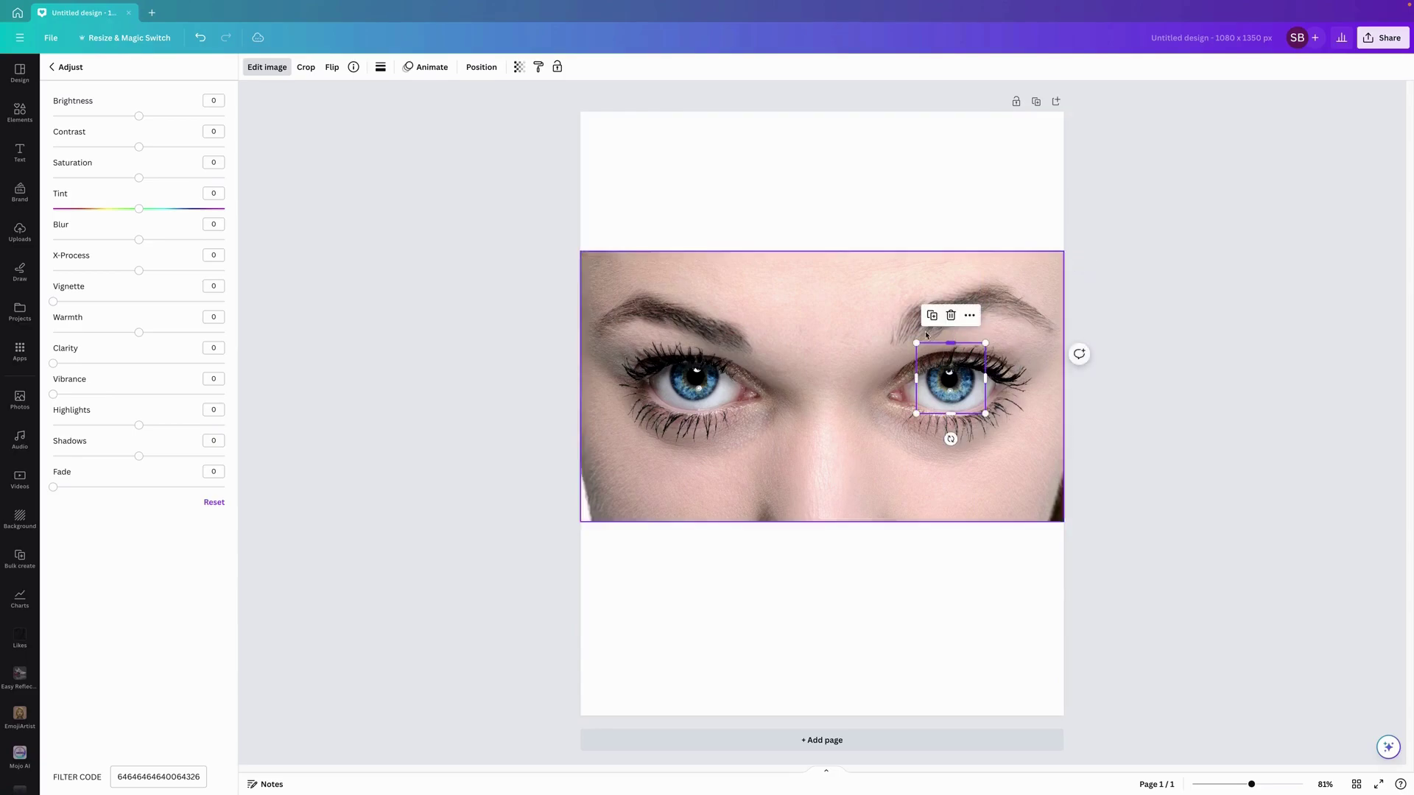
# Step: Erase everything around the right iris using the Background Remover's Erase brush at size 25, then crop the cutout tighter on all four sides
pyautogui.click(267, 67)
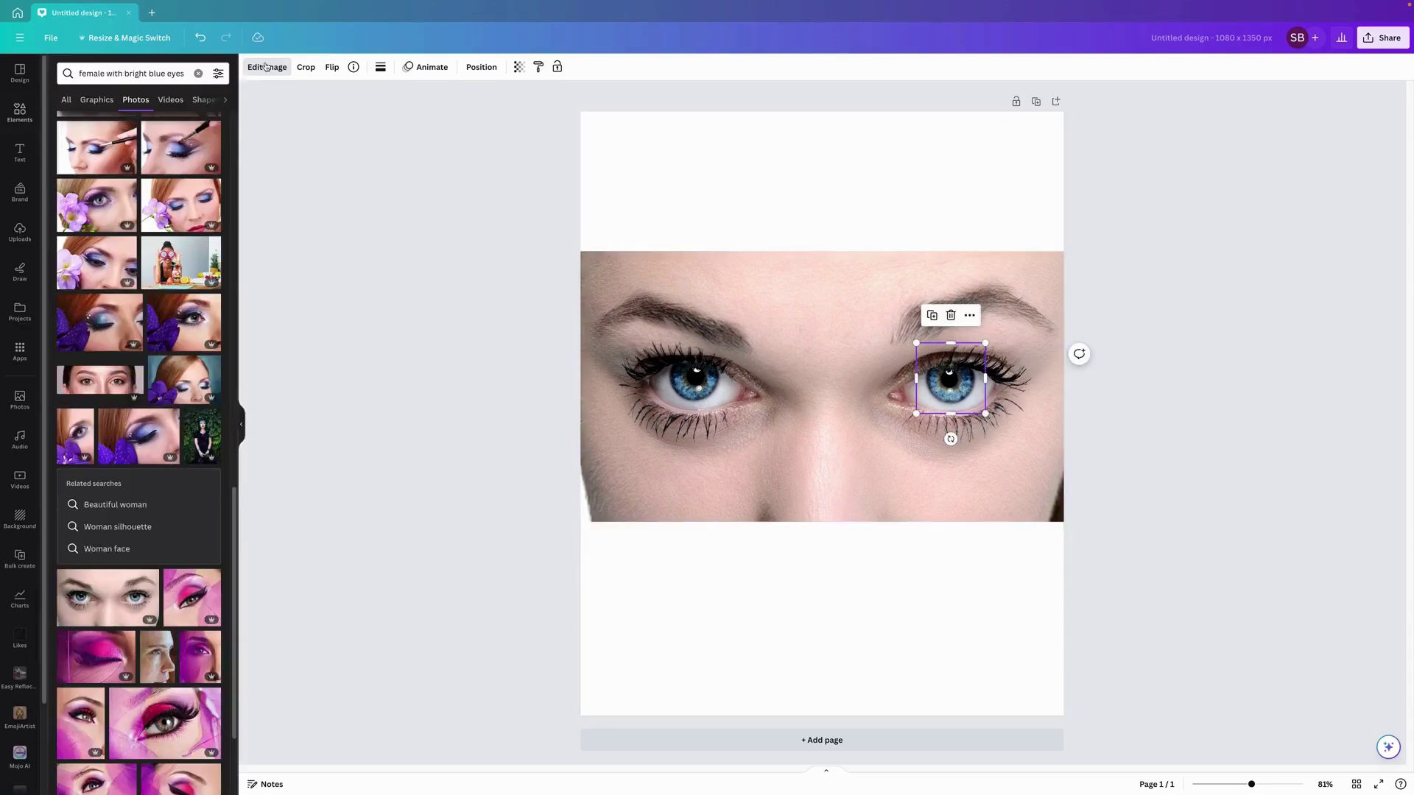
pyautogui.click(266, 67)
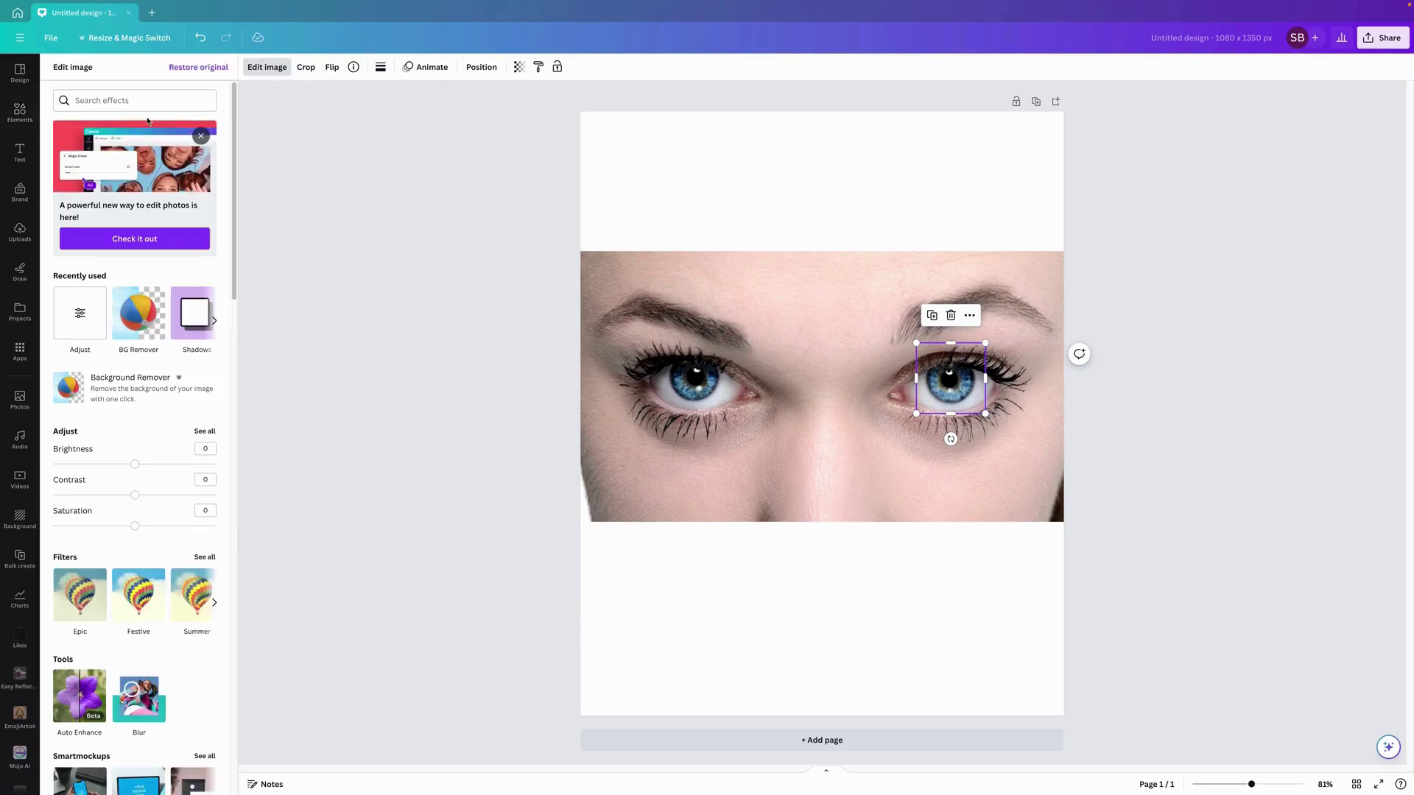
pyautogui.click(162, 328)
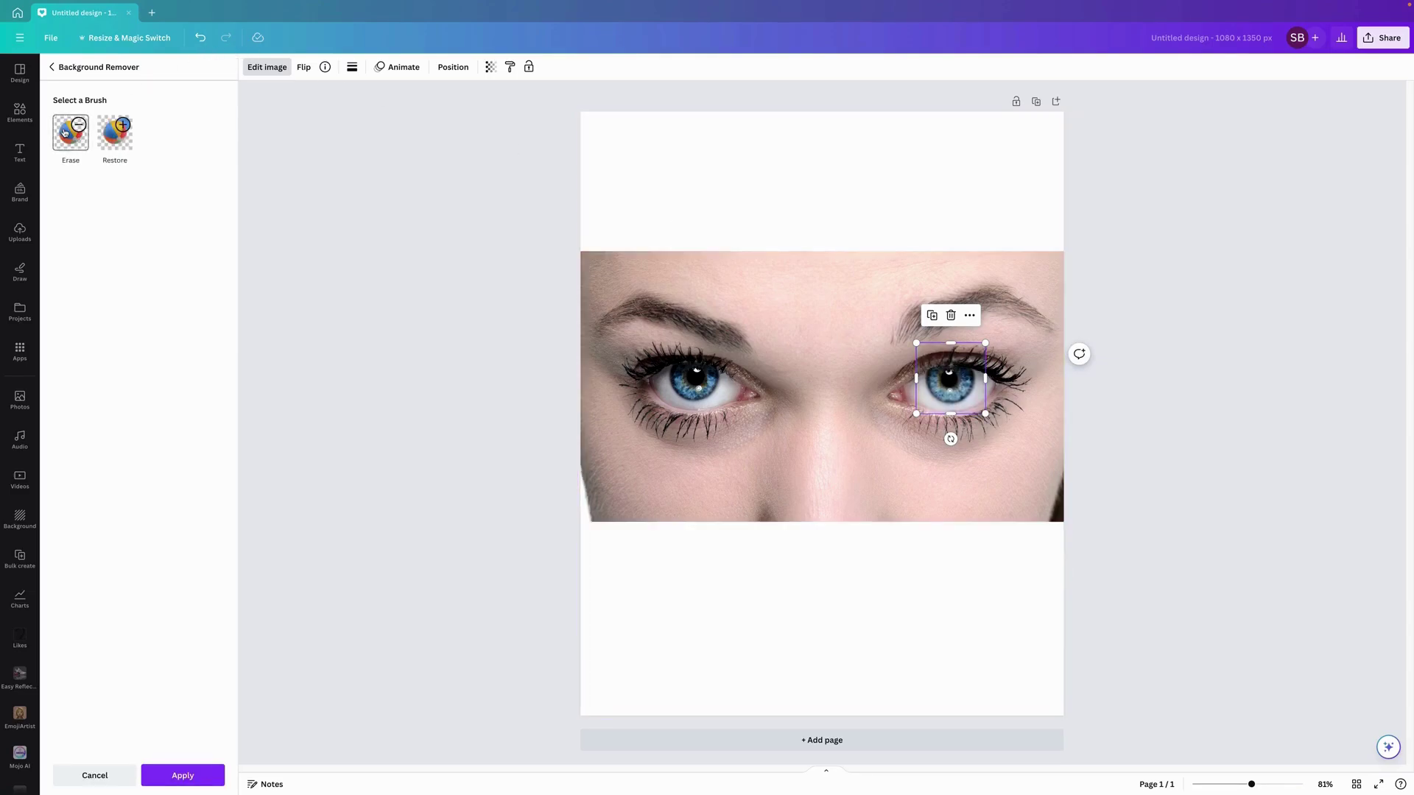
pyautogui.click(65, 132)
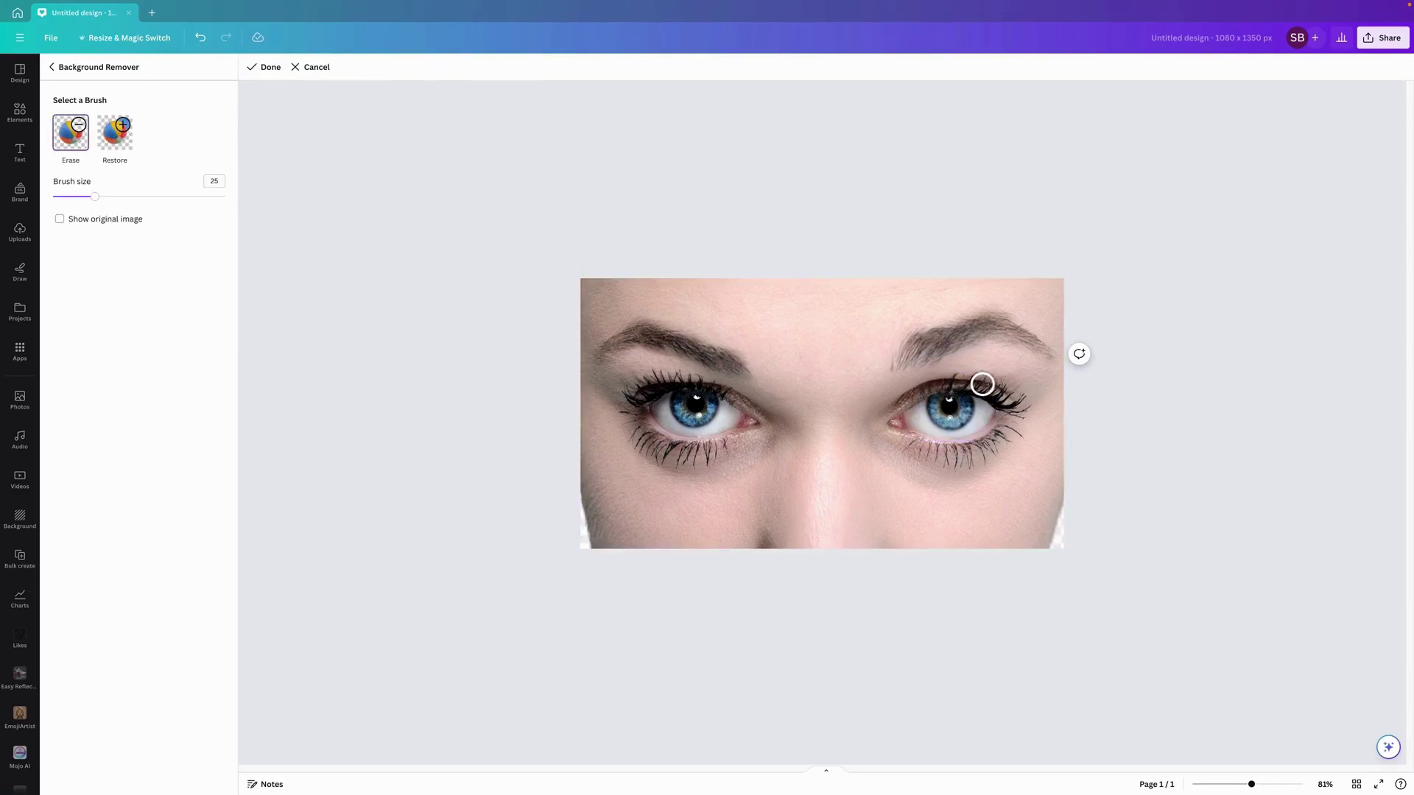
pyautogui.moveTo(983, 384)
pyautogui.mouseDown()
pyautogui.moveTo(973, 435)
pyautogui.moveTo(944, 440)
pyautogui.moveTo(913, 404)
pyautogui.moveTo(916, 387)
pyautogui.moveTo(957, 374)
pyautogui.moveTo(997, 419)
pyautogui.mouseUp()
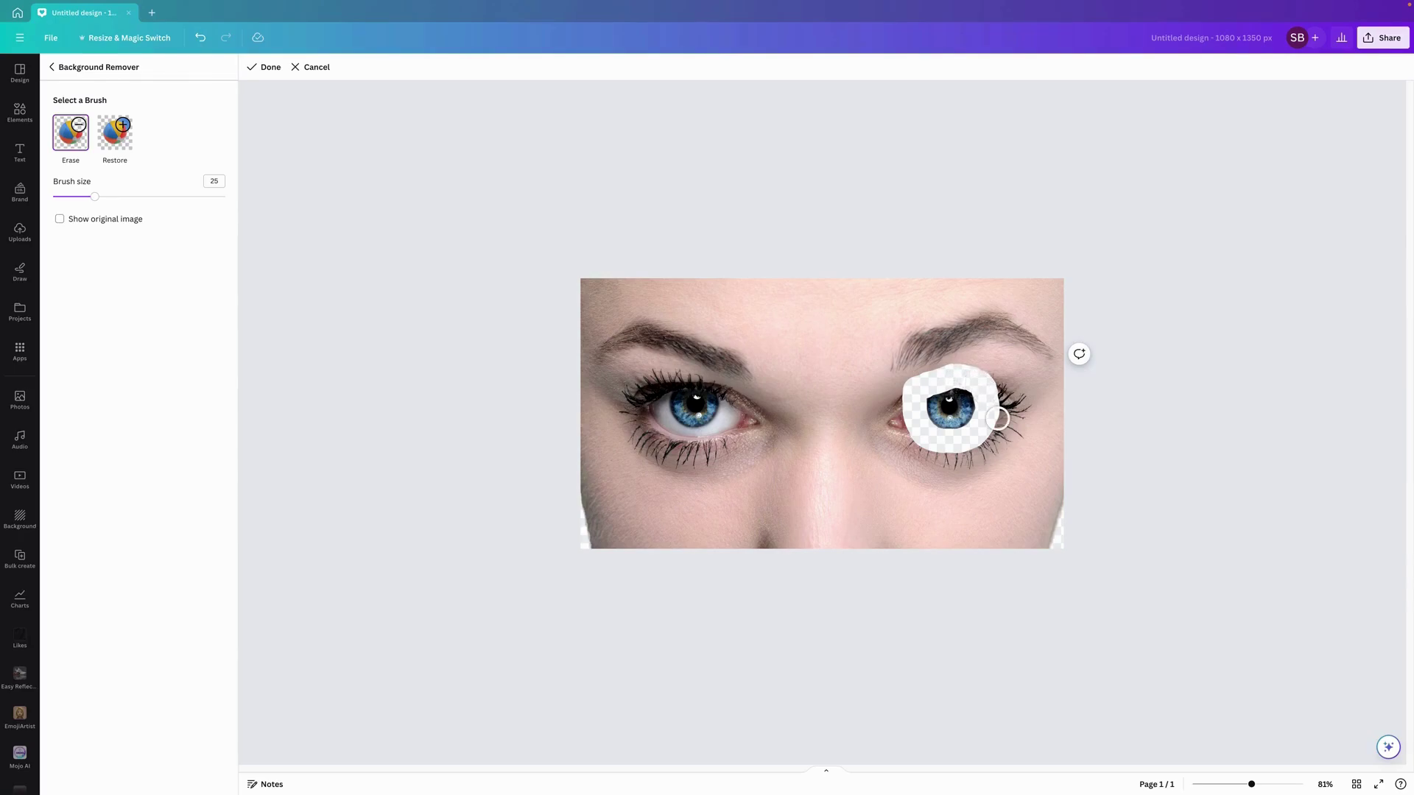
pyautogui.click(278, 69)
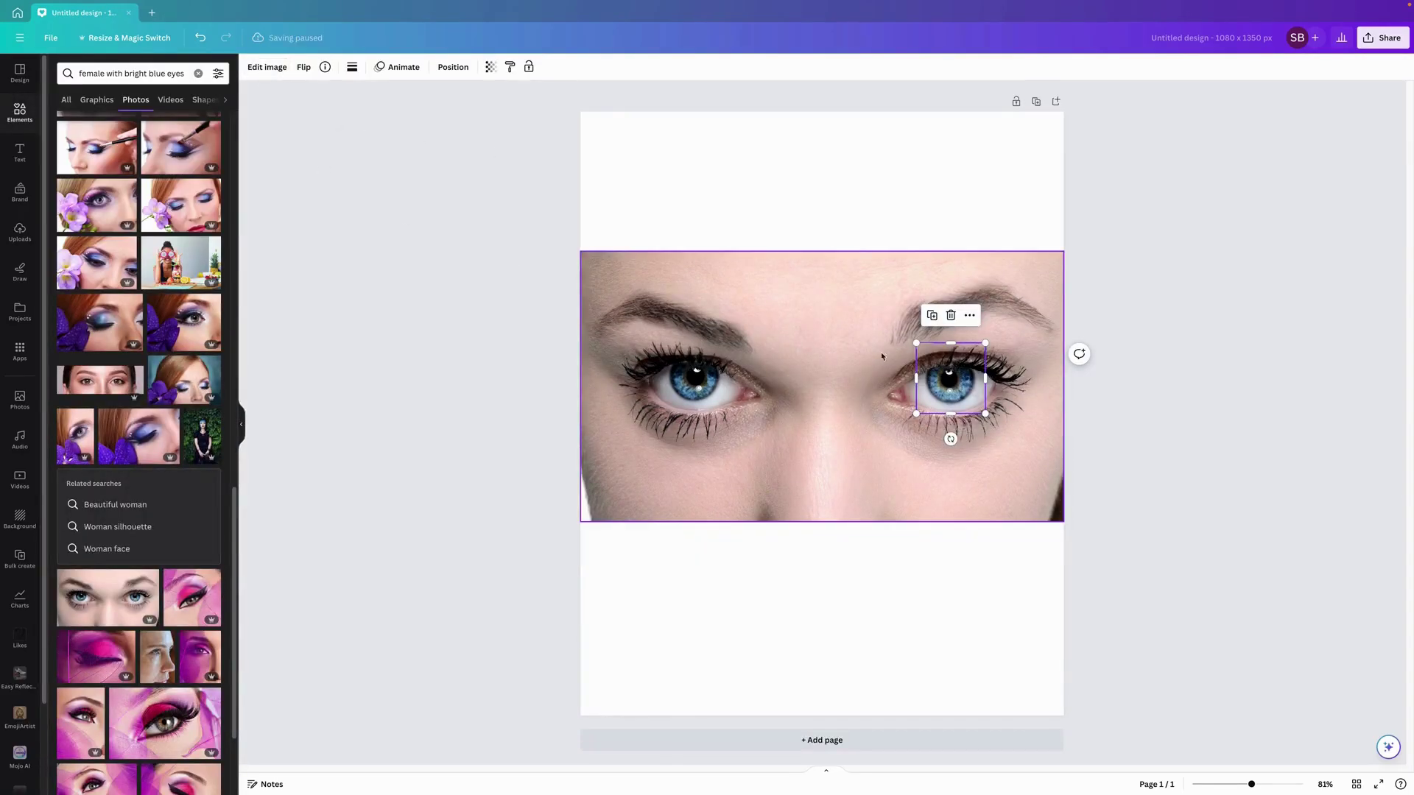
pyautogui.moveTo(918, 378); pyautogui.dragTo(952, 405)
pyautogui.moveTo(950, 341); pyautogui.dragTo(950, 356)
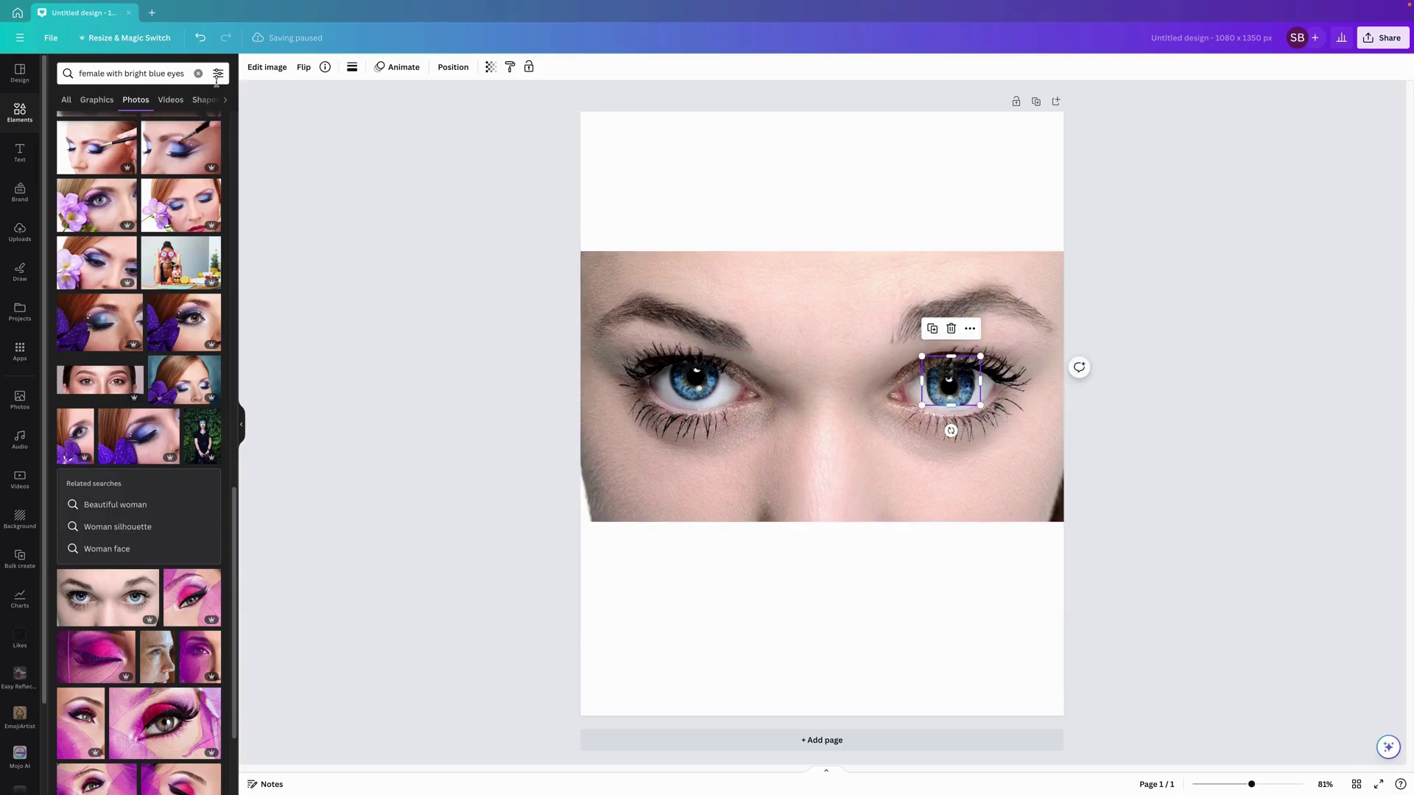
# Step: Adjust the full photo behind the iris cutouts to saturation -100, contrast 47 and brightness -43
pyautogui.click(786, 312)
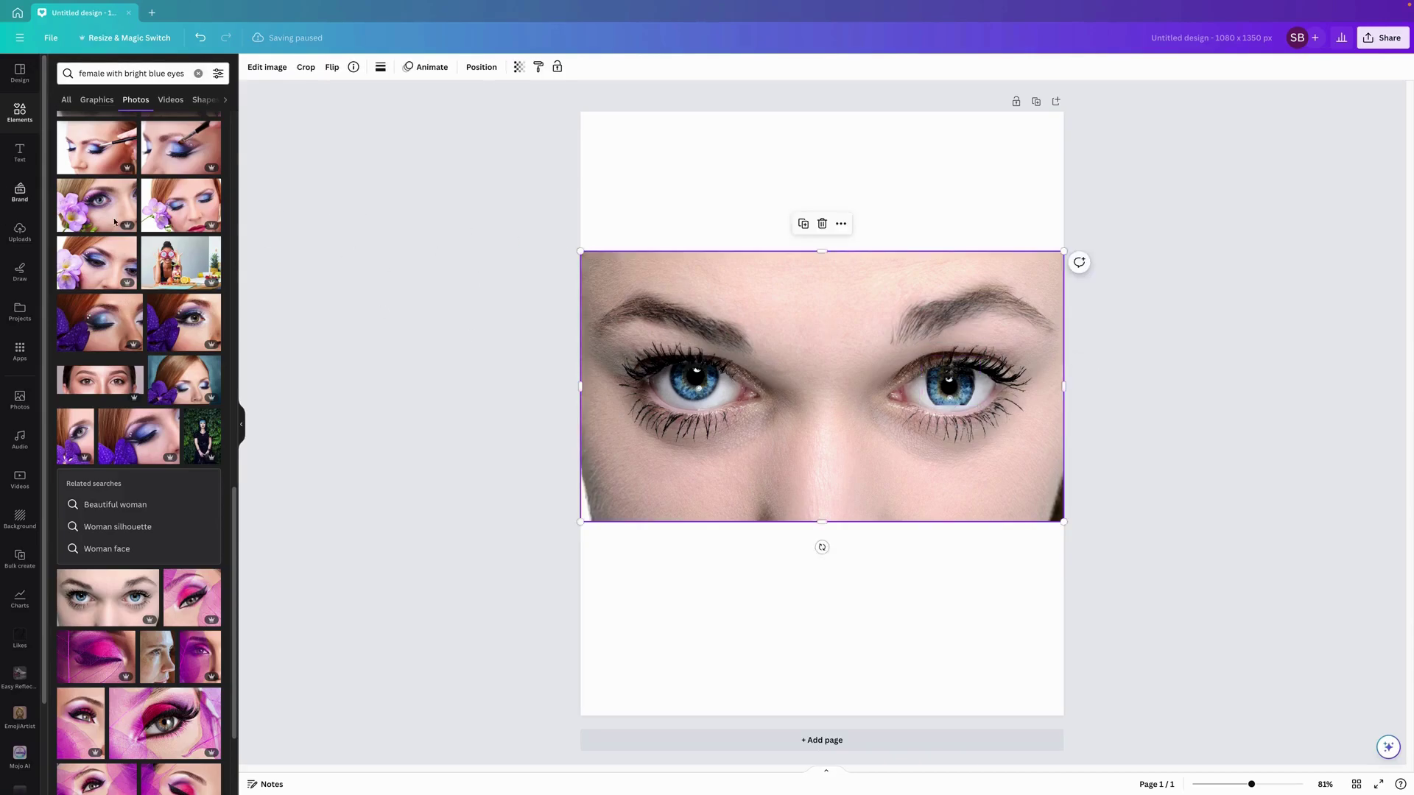
pyautogui.click(267, 67)
pyautogui.click(205, 432)
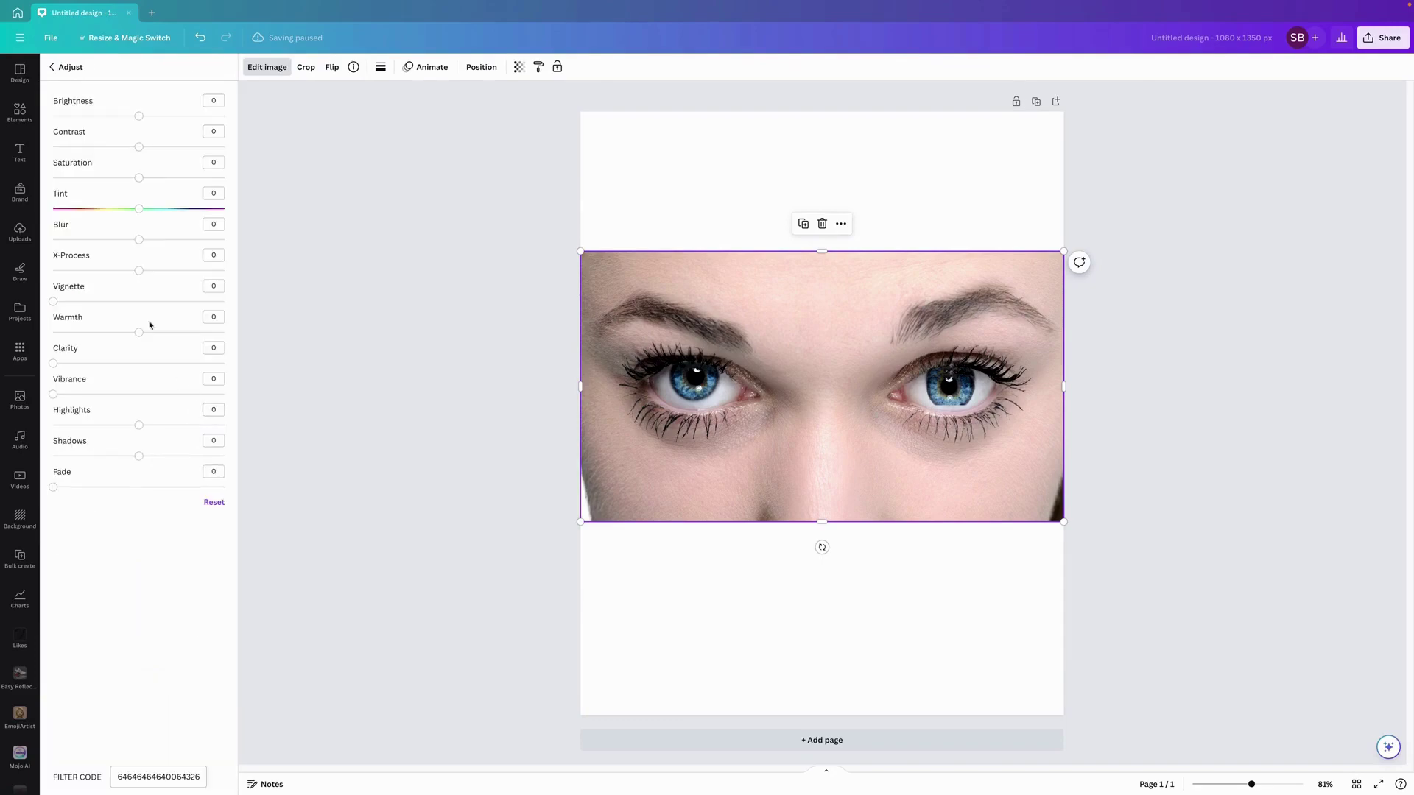
pyautogui.moveTo(140, 118)
pyautogui.mouseDown()
pyautogui.moveTo(45, 126)
pyautogui.moveTo(140, 126)
pyautogui.mouseUp()
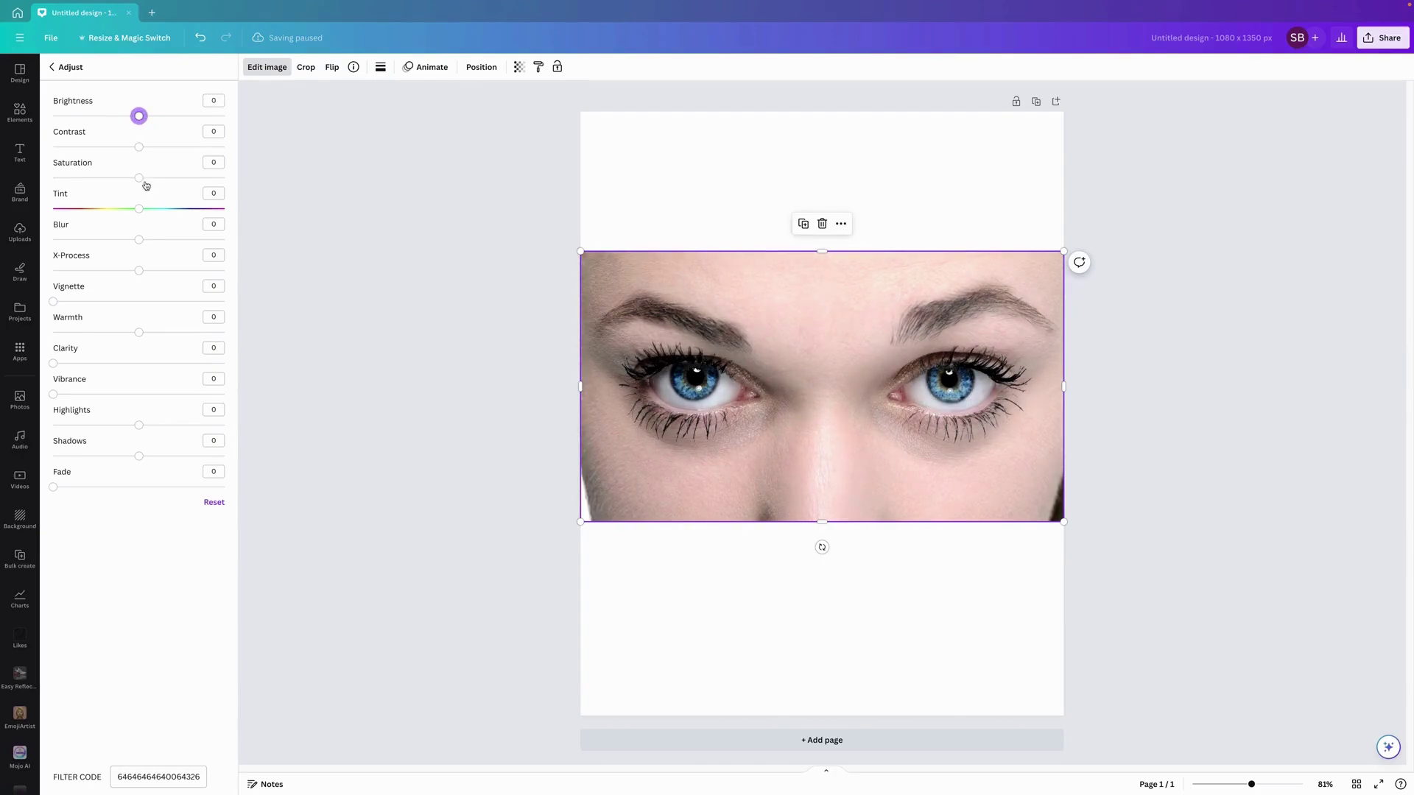
pyautogui.moveTo(138, 178); pyautogui.dragTo(1, 192)
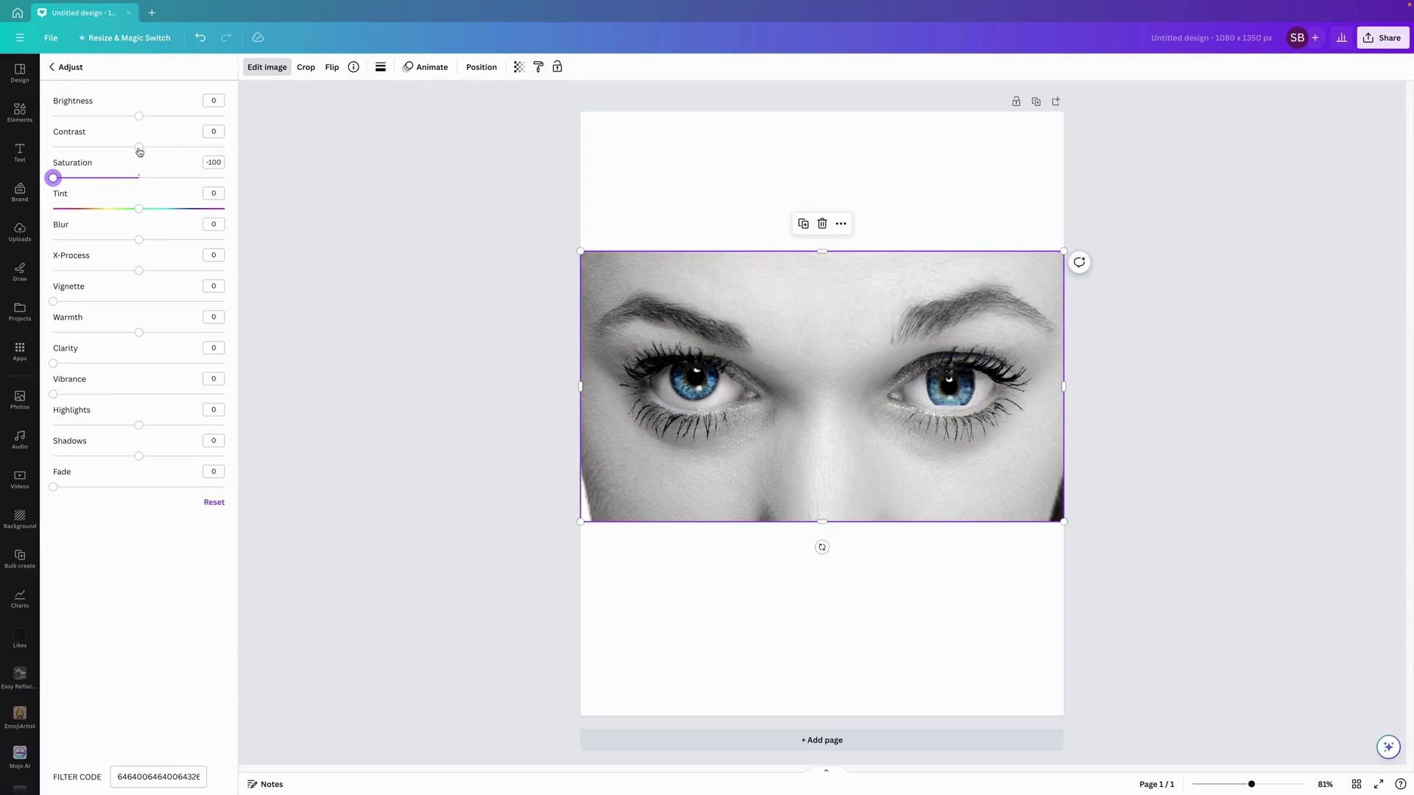
pyautogui.moveTo(140, 151); pyautogui.dragTo(180, 162)
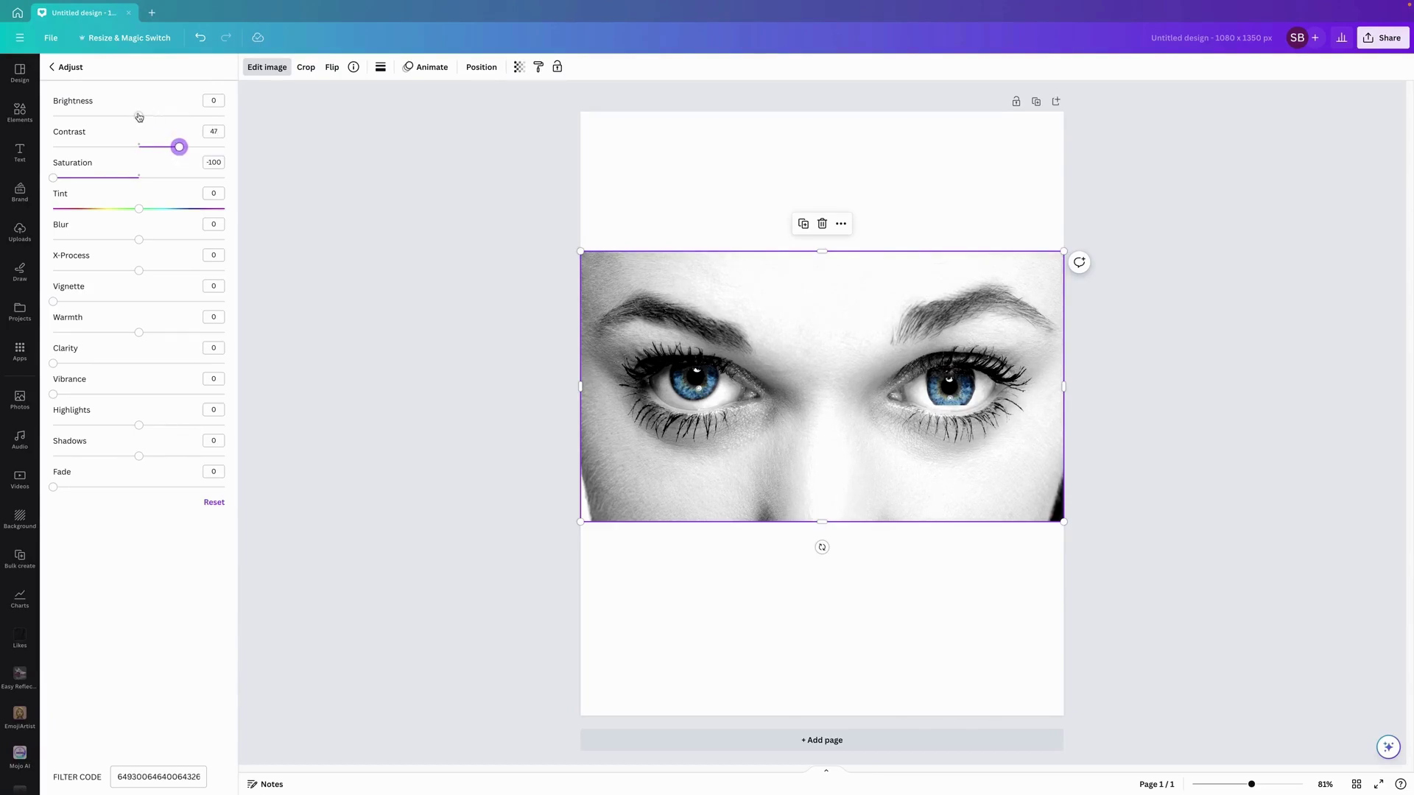
pyautogui.moveTo(138, 117); pyautogui.dragTo(103, 118)
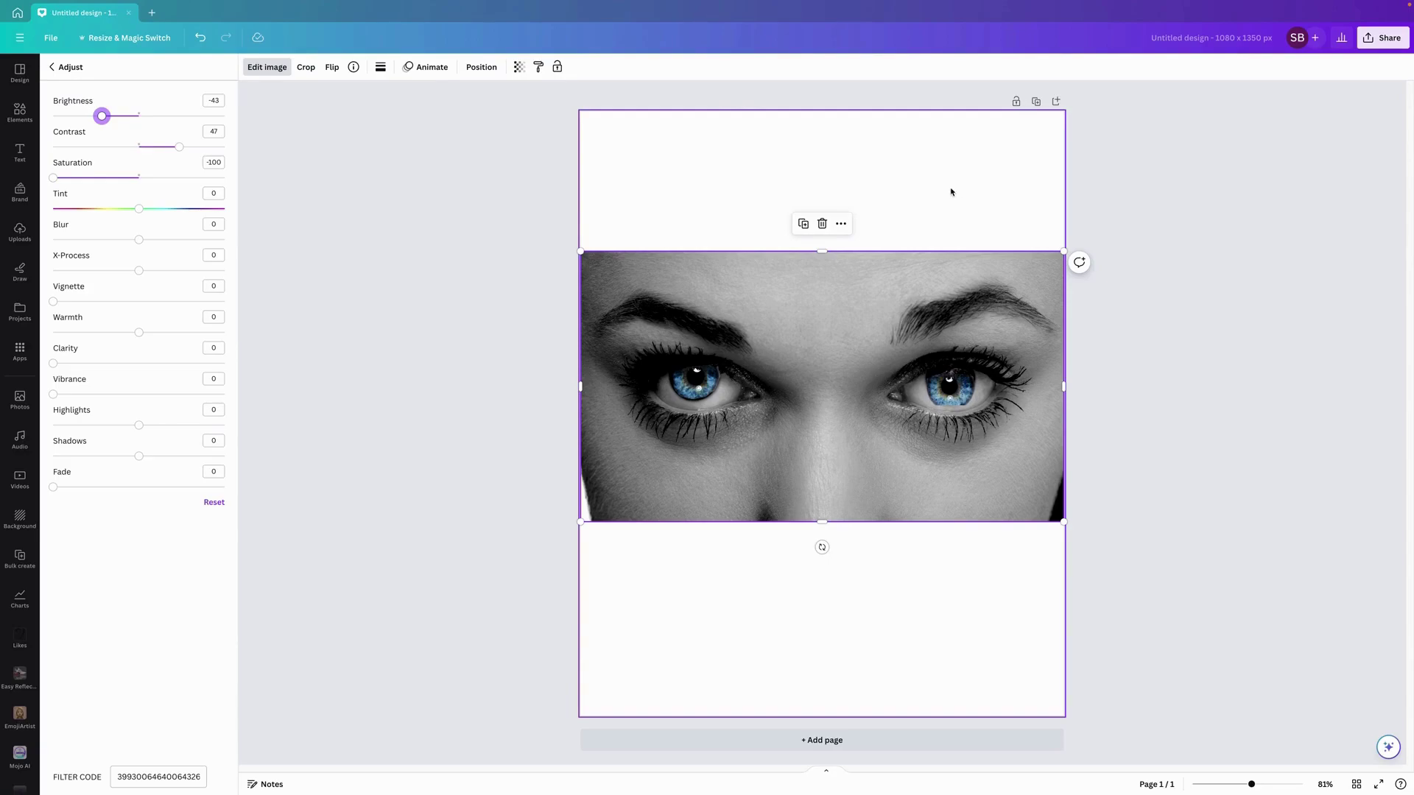
pyautogui.moveTo(1097, 9)
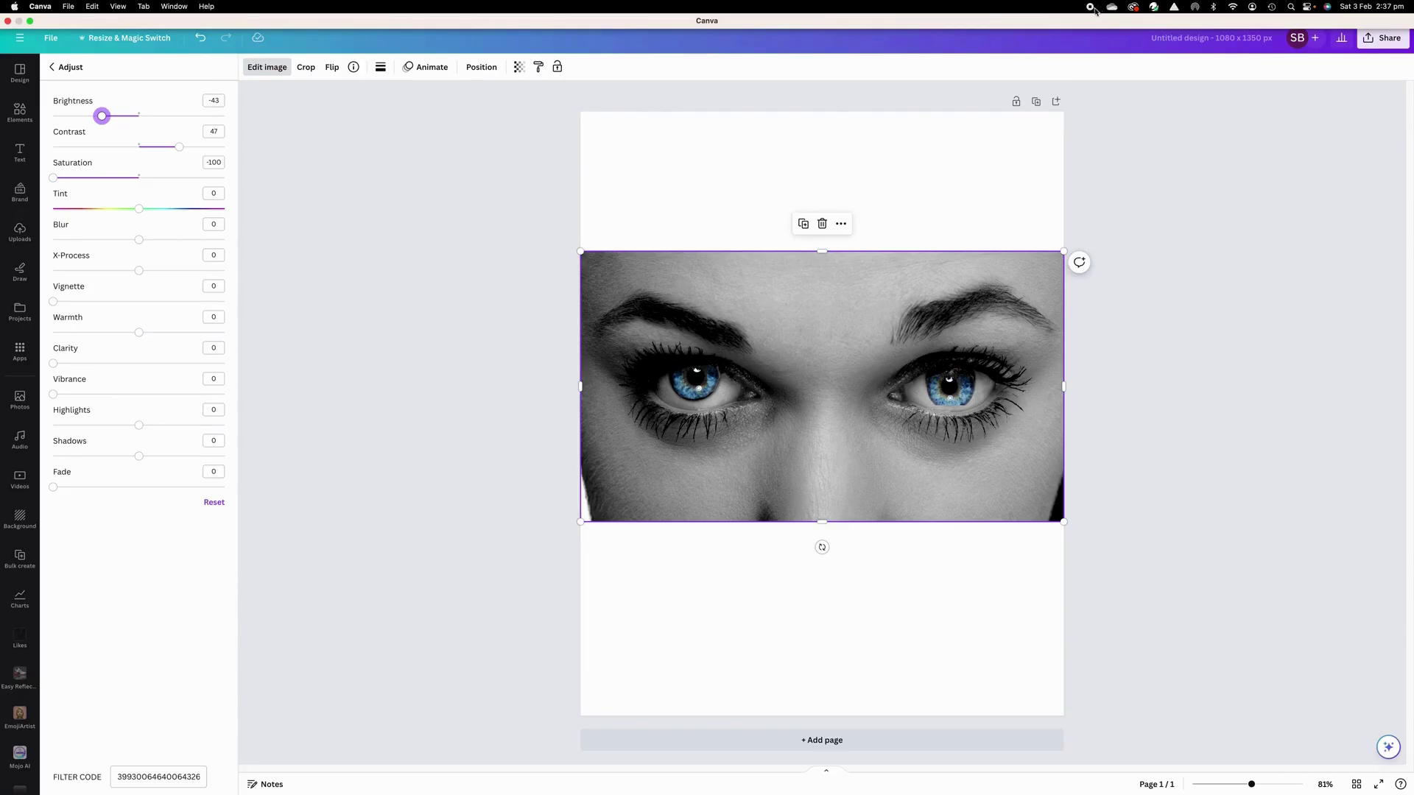